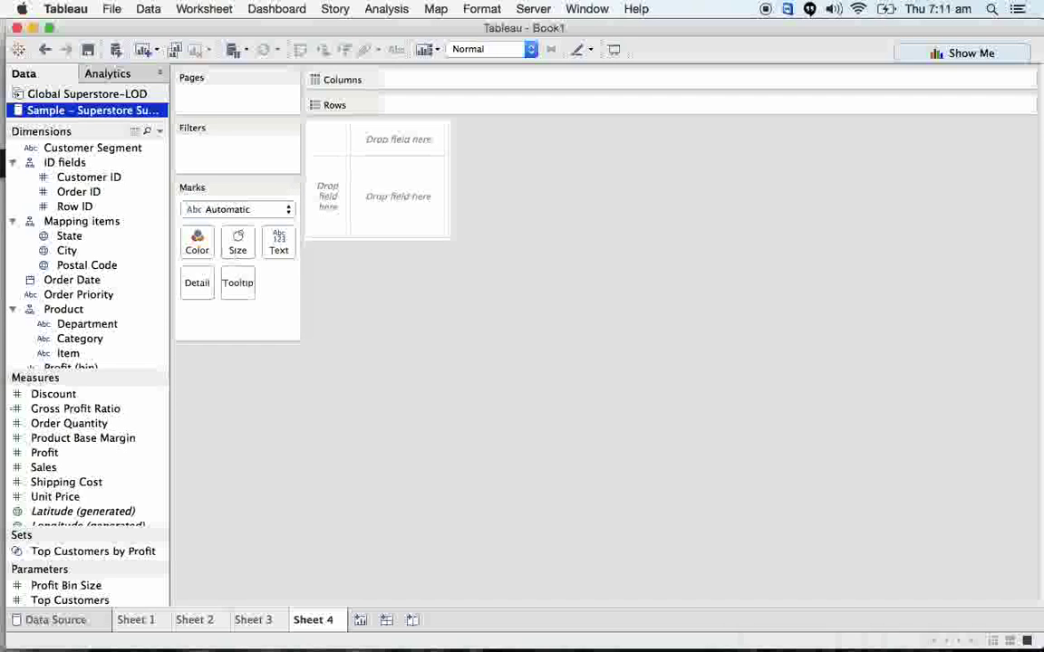
- Create a new calculated field from the field list menu and name it Fixed-LoD
scroll(109, 309, down, 2)
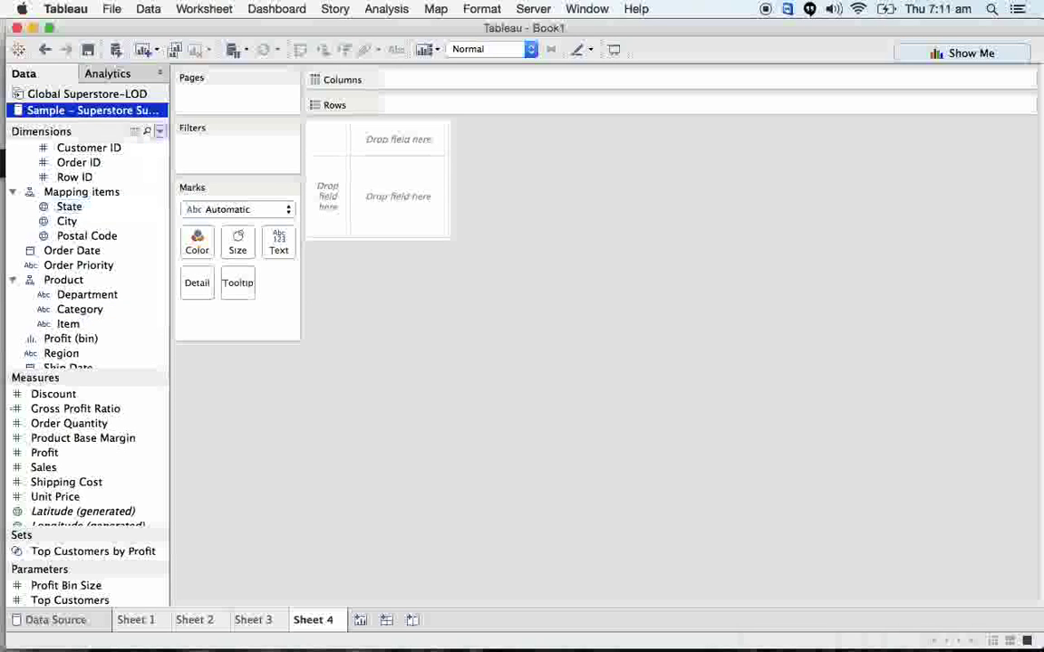
click(160, 131)
click(148, 150)
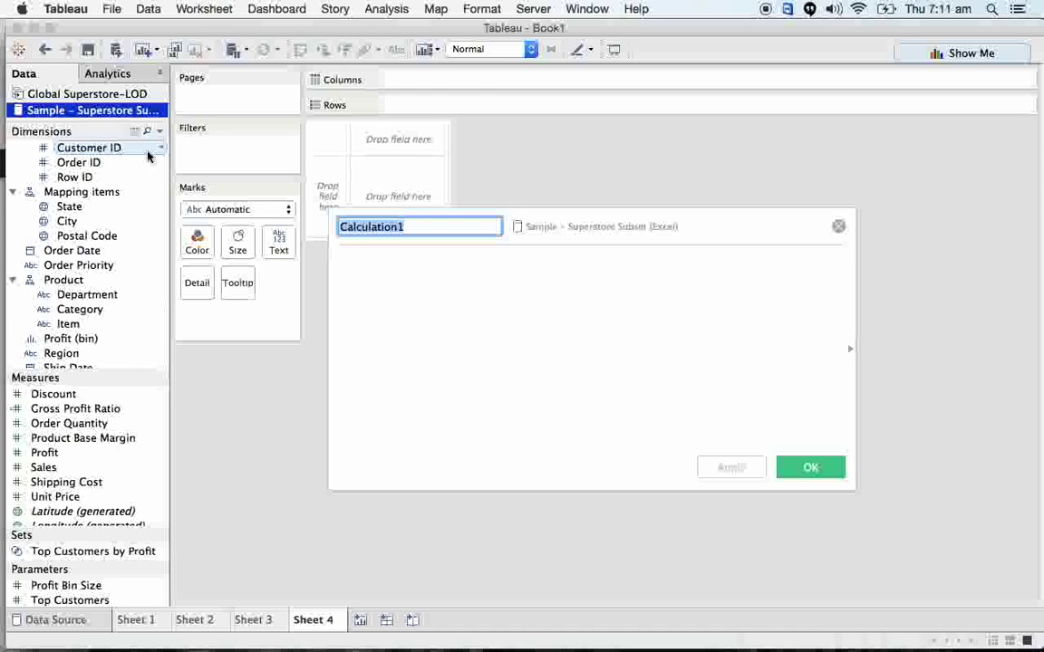
text(Fixe)
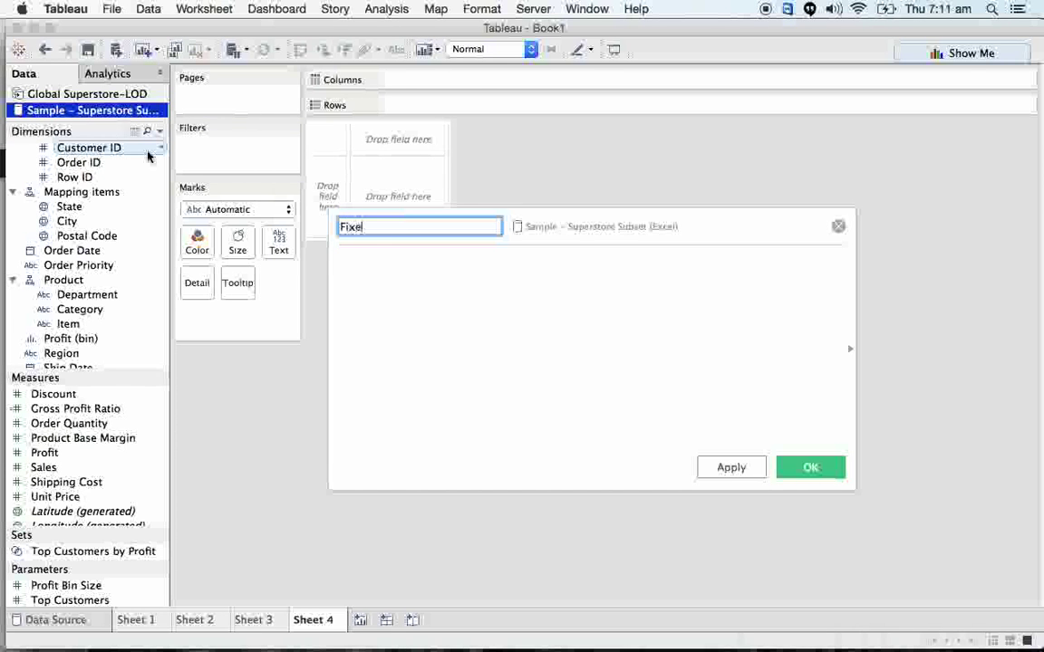
text(d-)
text(Lod)
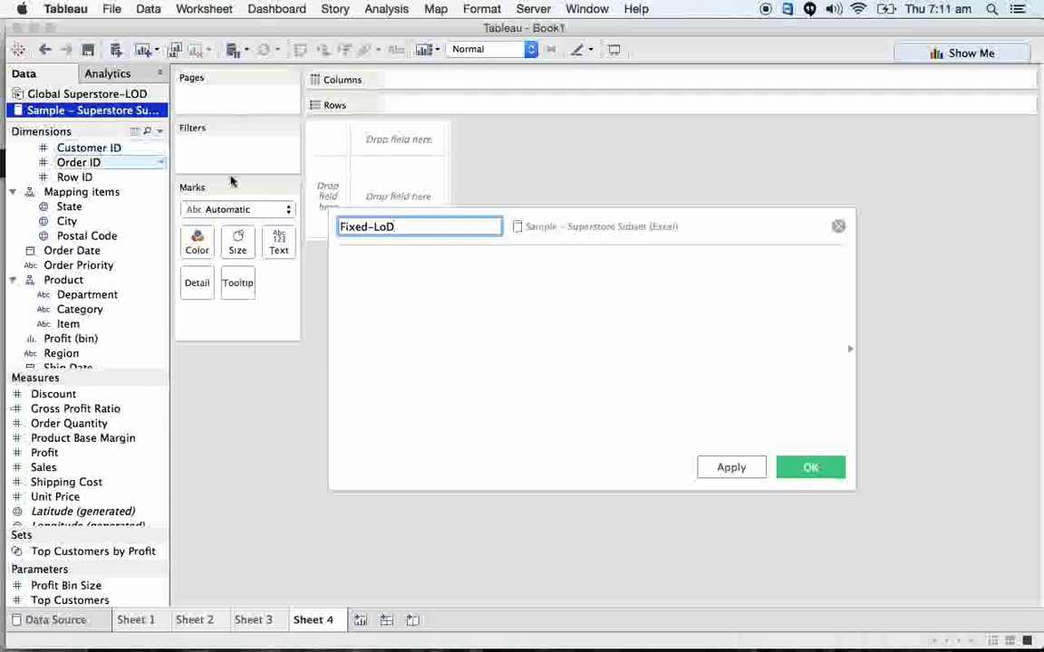
- Enter the formula {FIXED [Department]:SUM([Sales])} using autocomplete suggestions
click(438, 343)
text({)
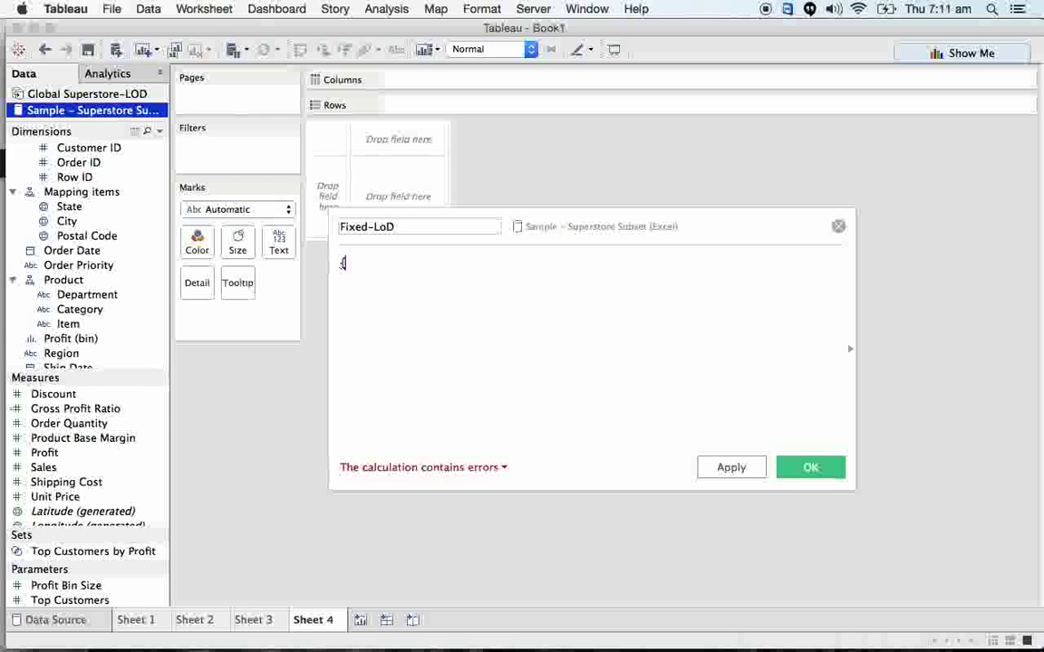
text(Fi)
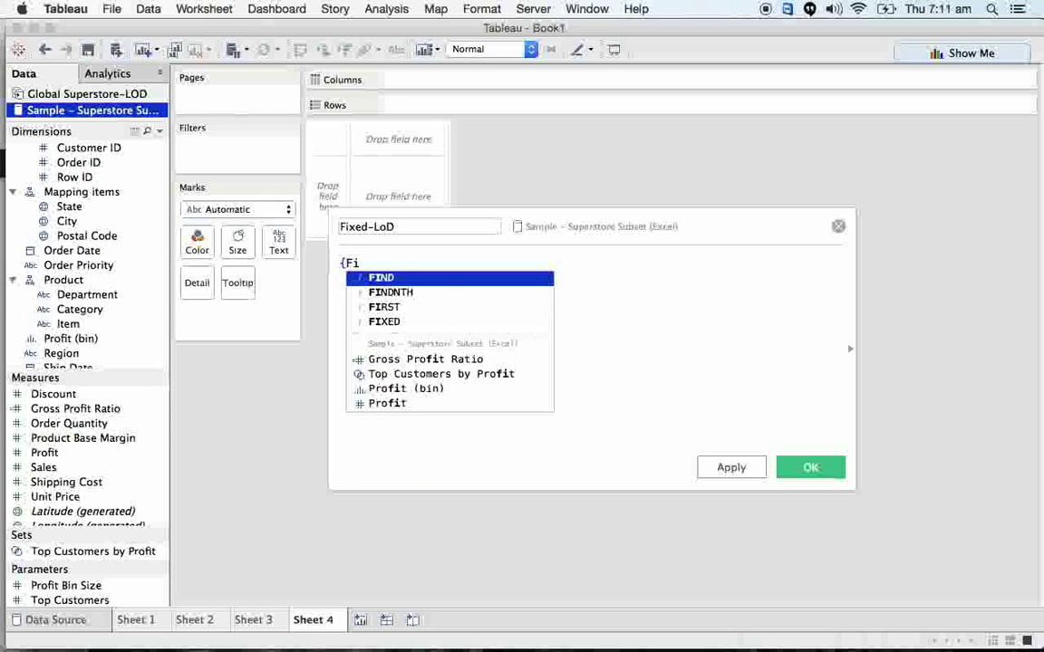
key(Down)
key(Down)
key(Down)
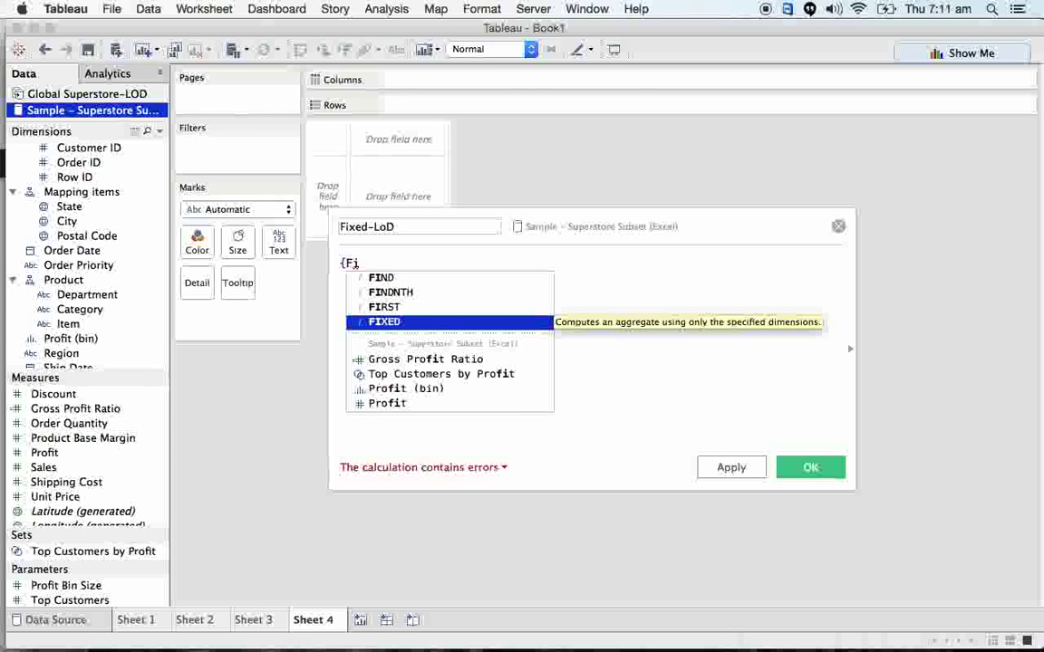
key(Return)
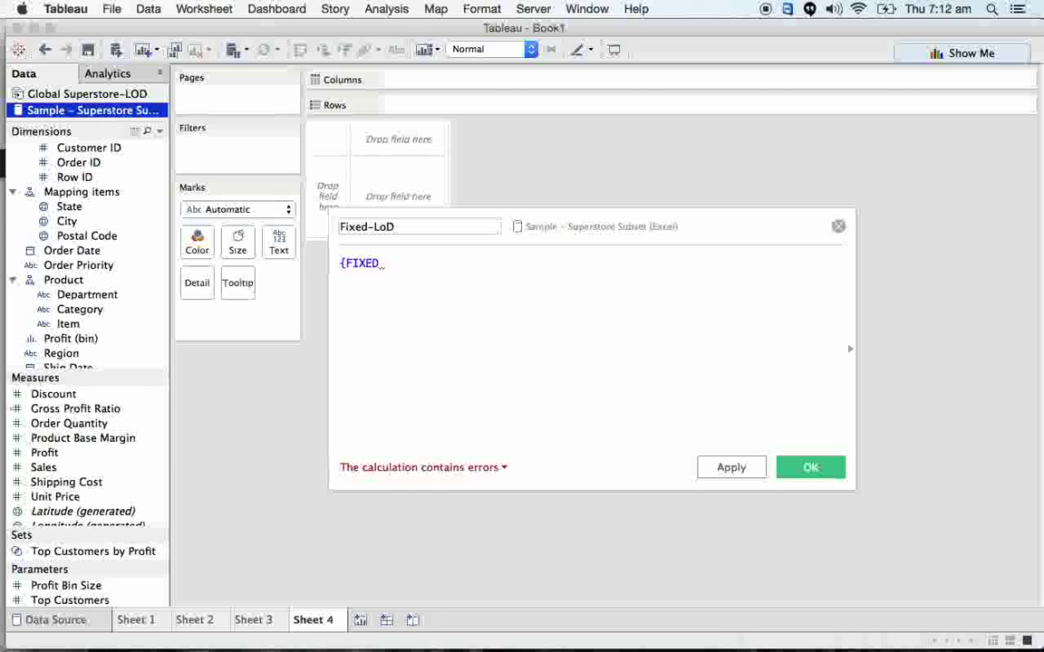
text(De)
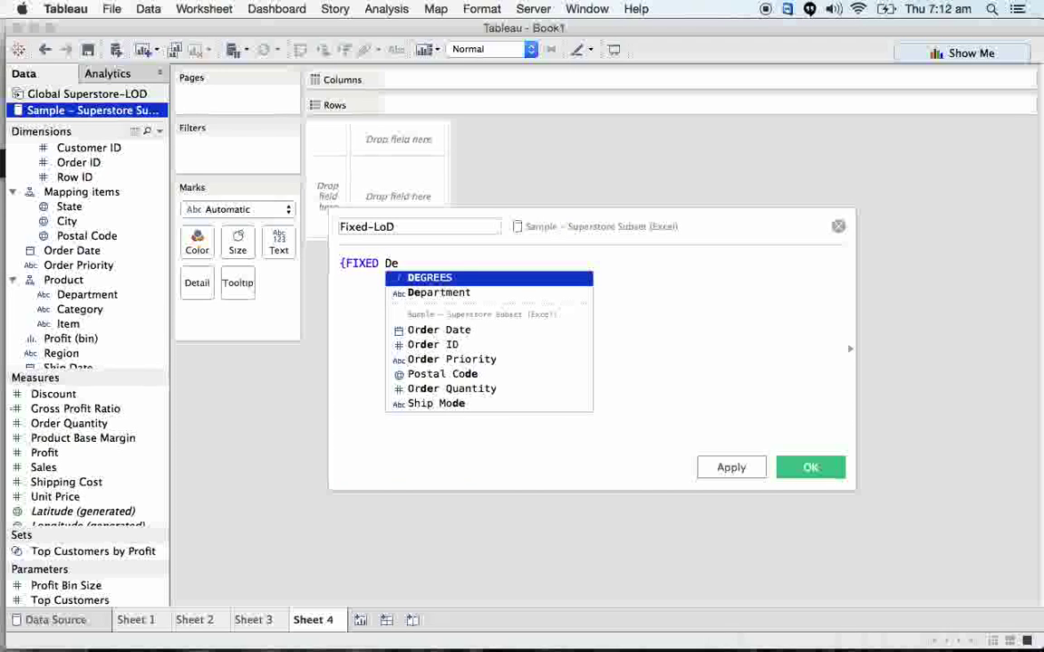
key(Down)
key(Return)
text(:)
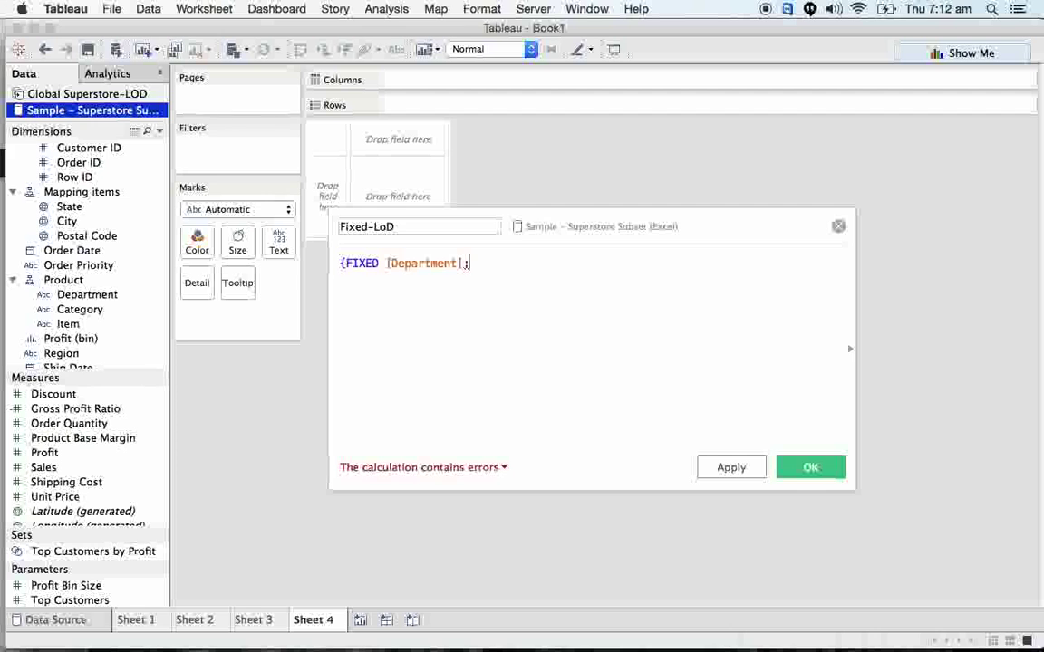
text(su)
key(Return)
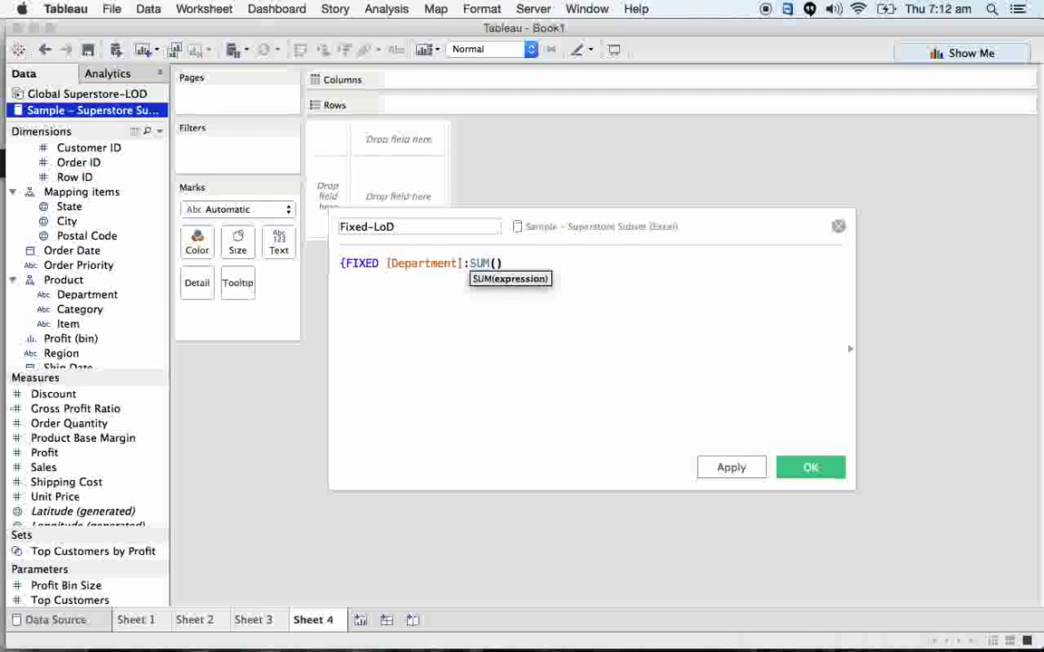
text(sal)
key(Return)
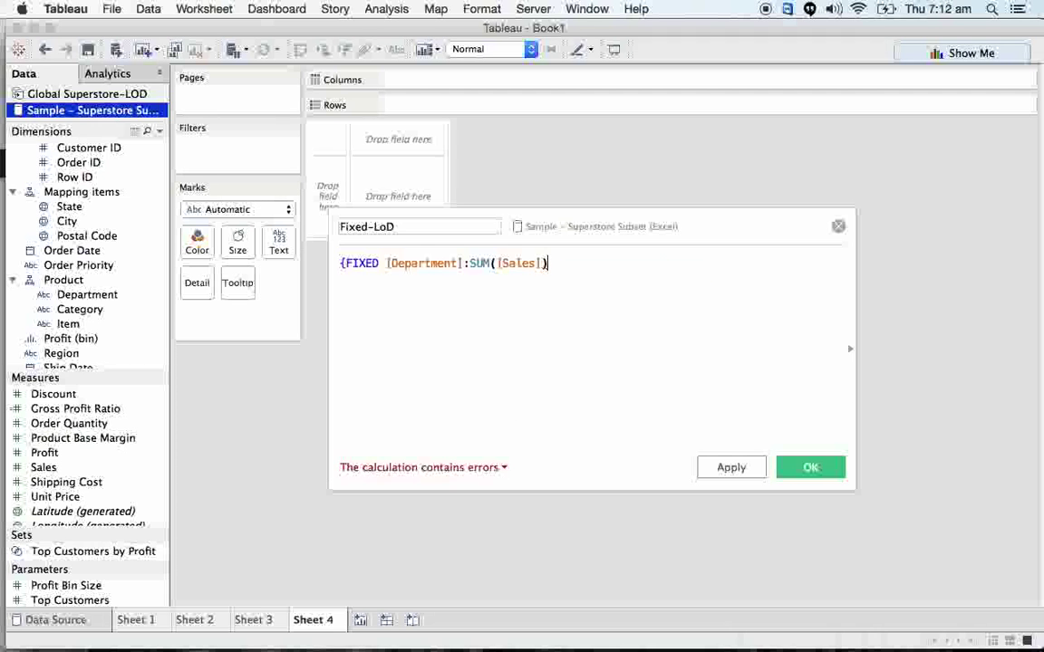
text())
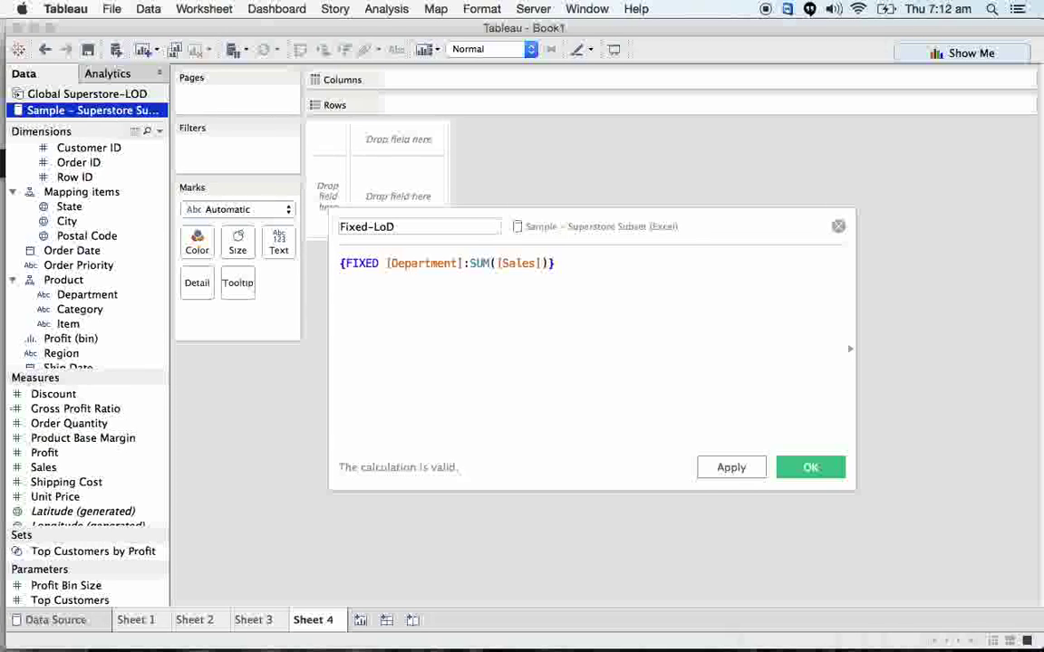
- Review the complete formula and save the Fixed-LoD calculation
click(341, 263)
drag(341, 263, 562, 260)
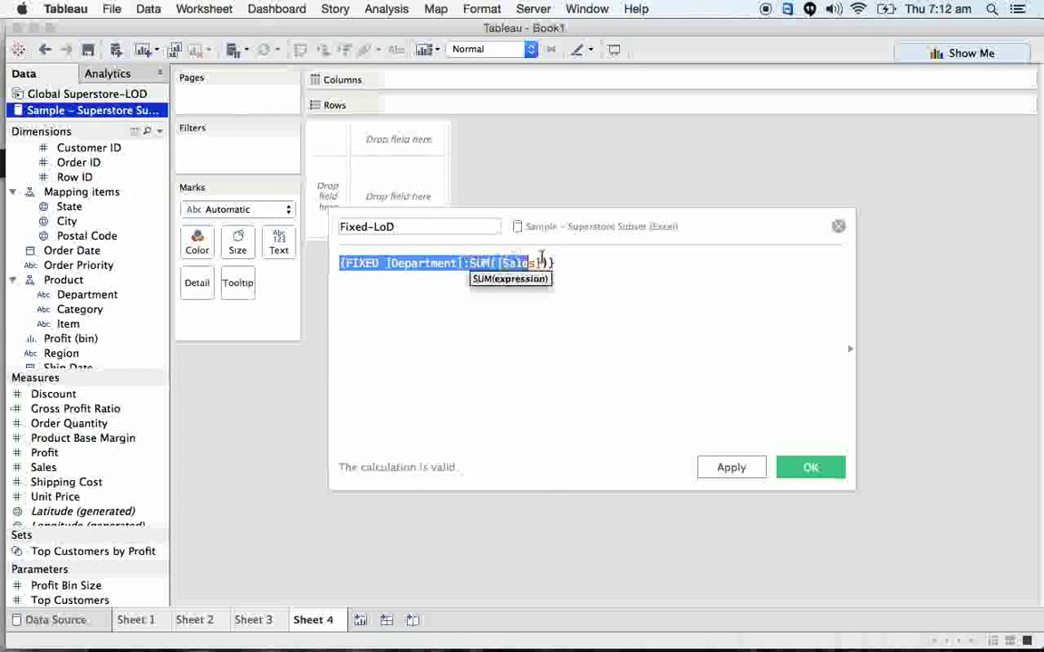
click(563, 260)
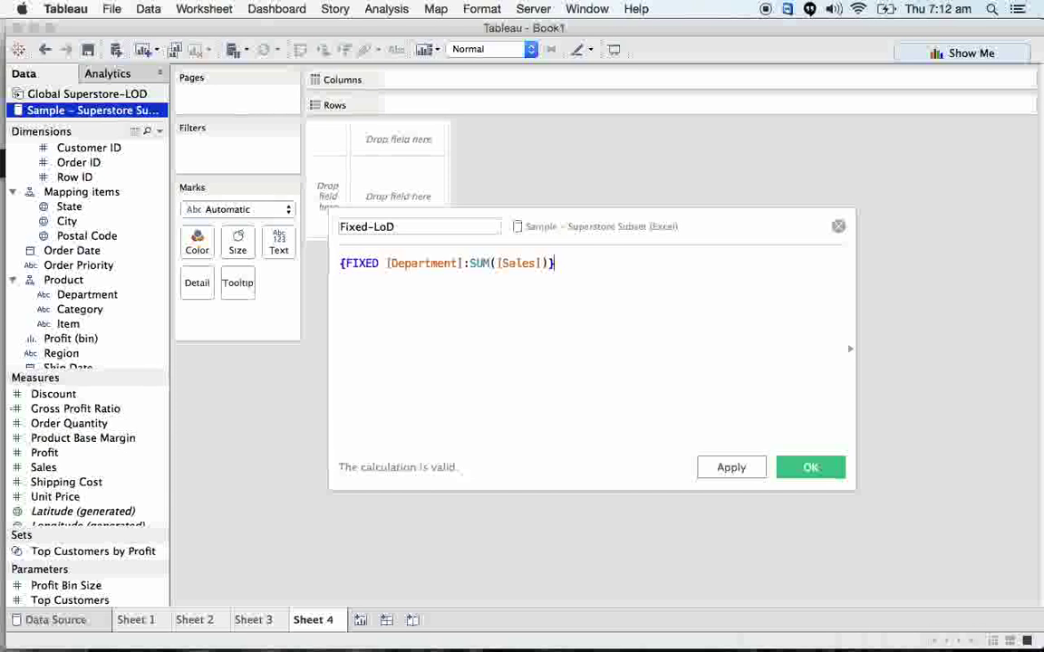
click(811, 468)
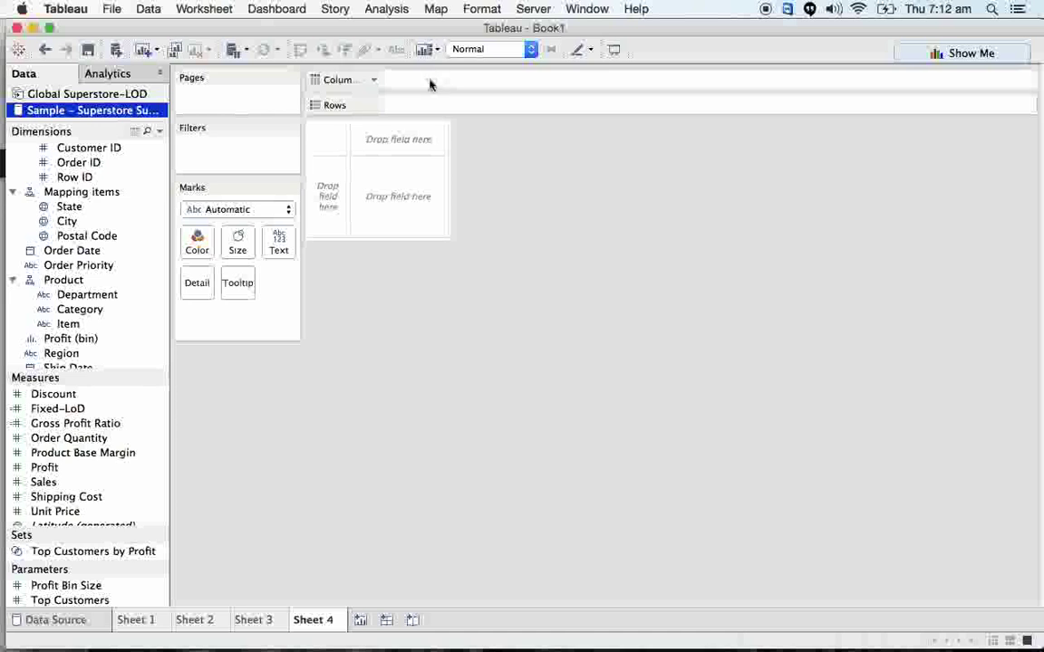
- Put Department on Rows by typing it into the shelf
double_click(422, 106)
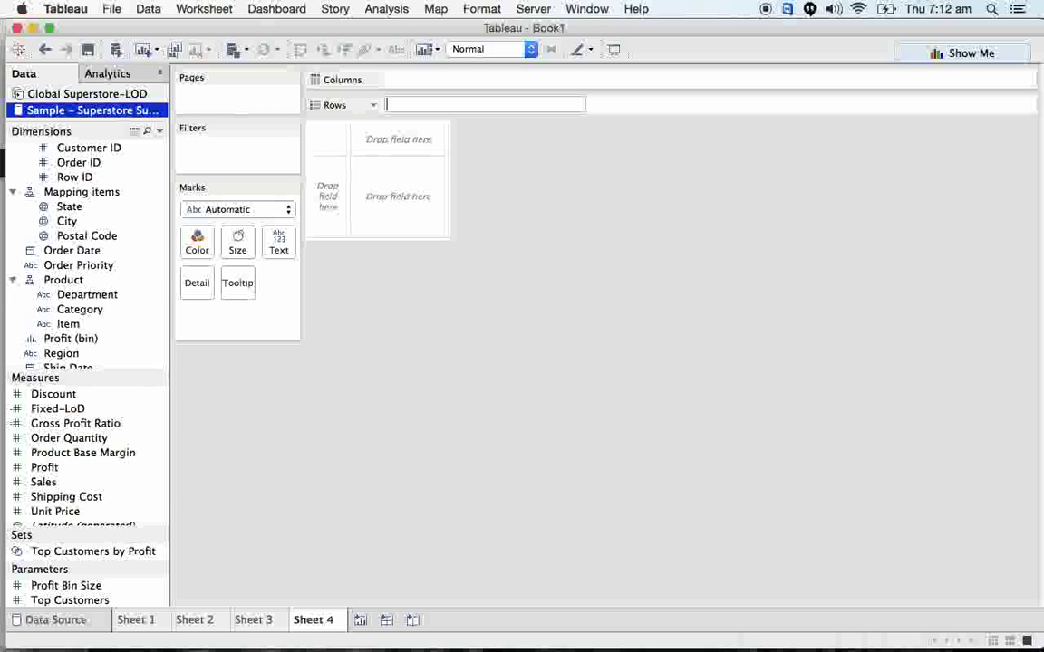
text(De)
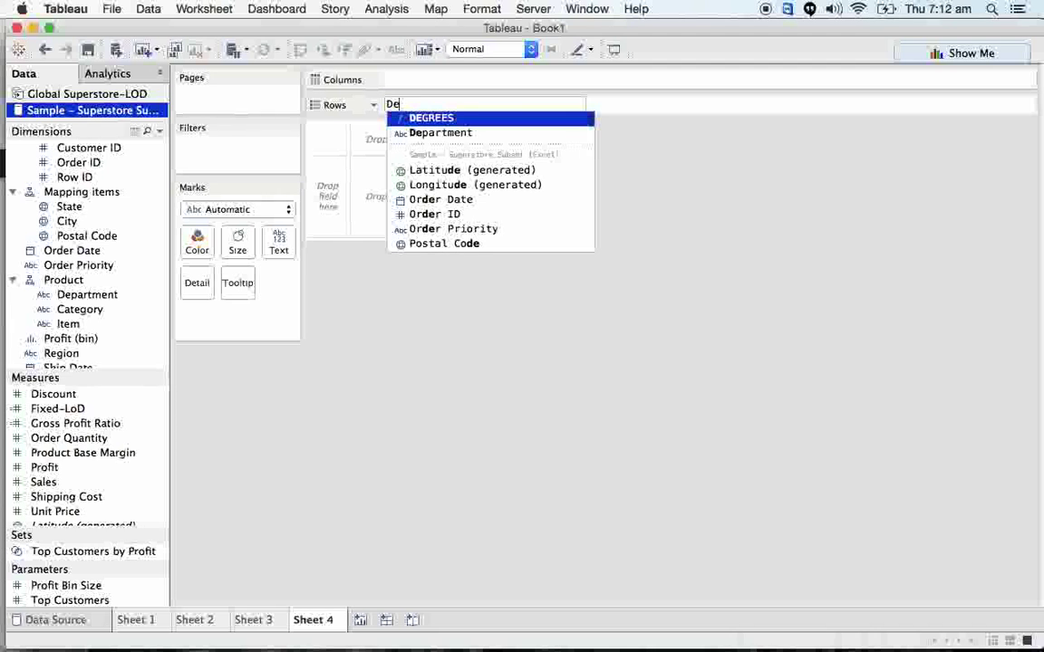
key(Down)
key(Return)
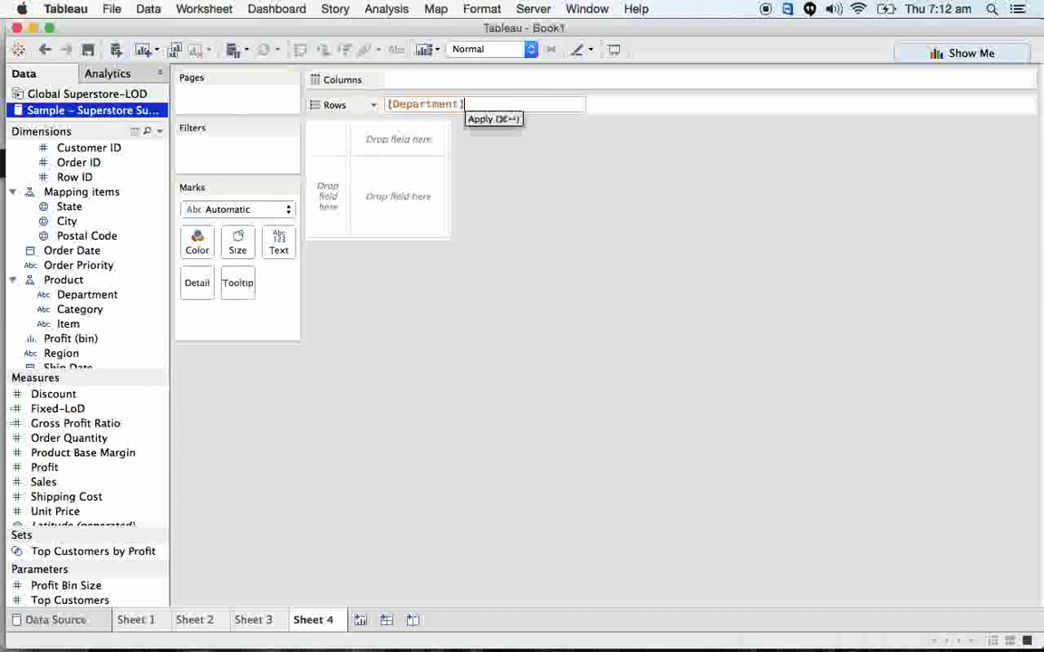
key(Return)
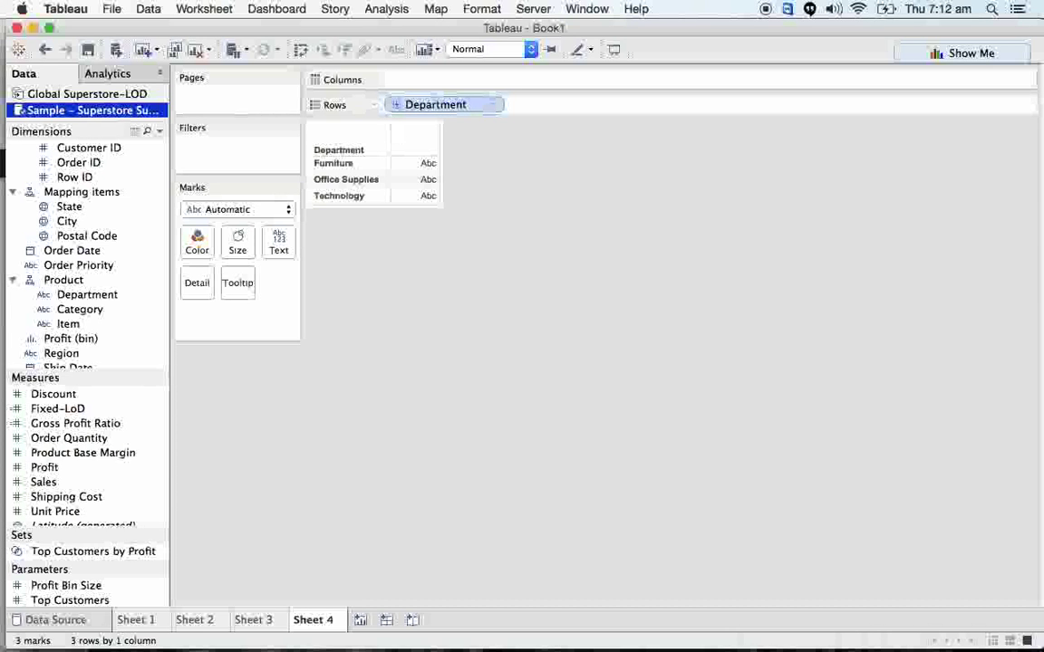
- Reopen the Fixed-LoD formula to review it and close it unchanged
click(160, 413)
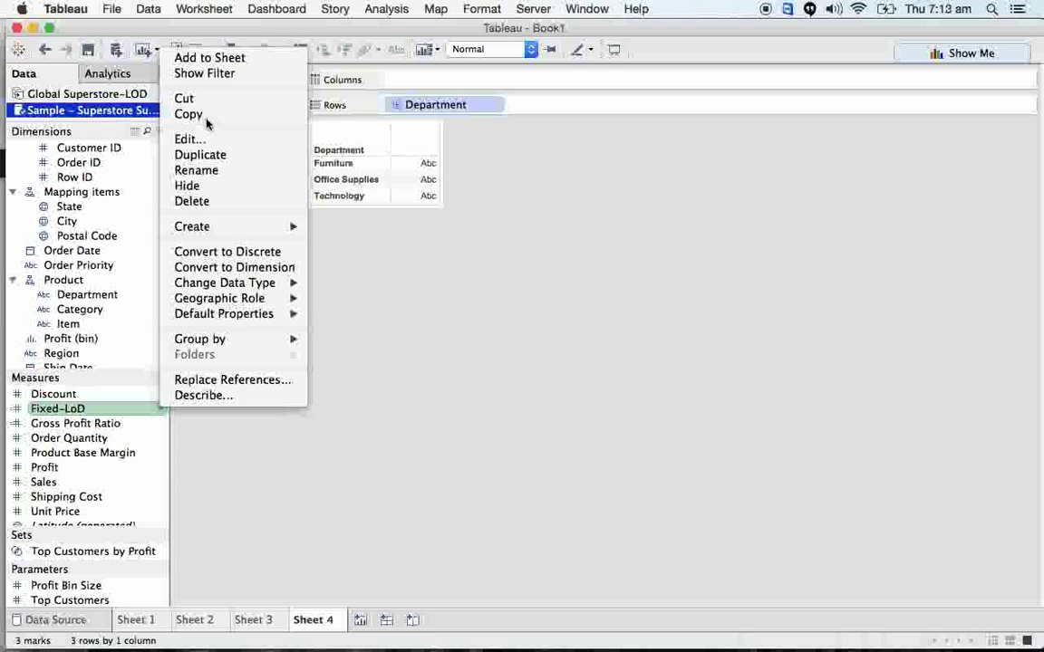
click(203, 140)
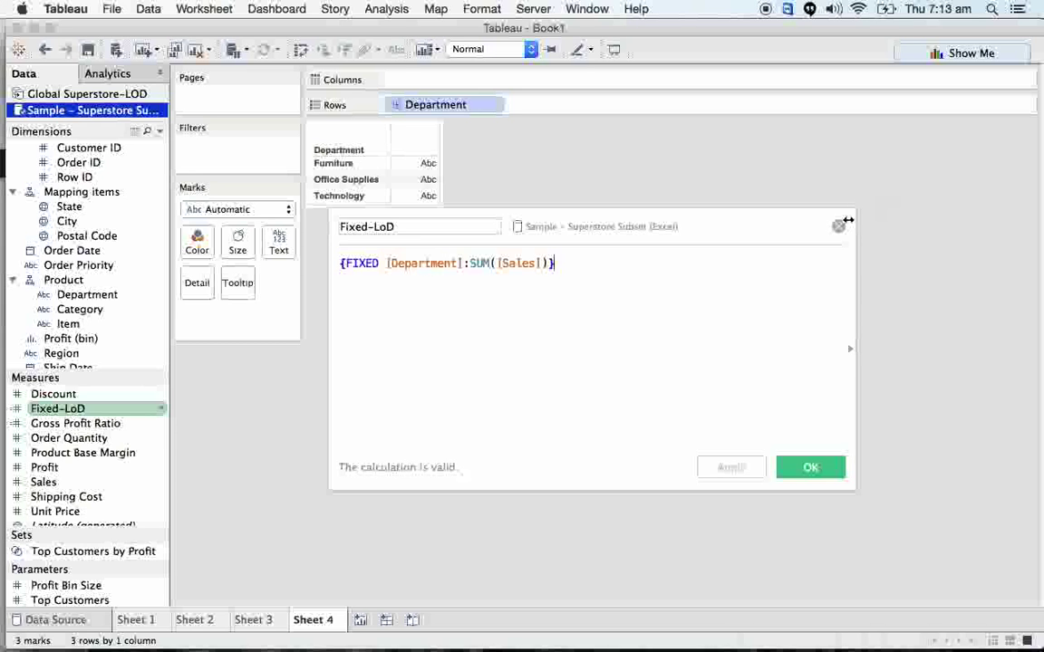
click(753, 204)
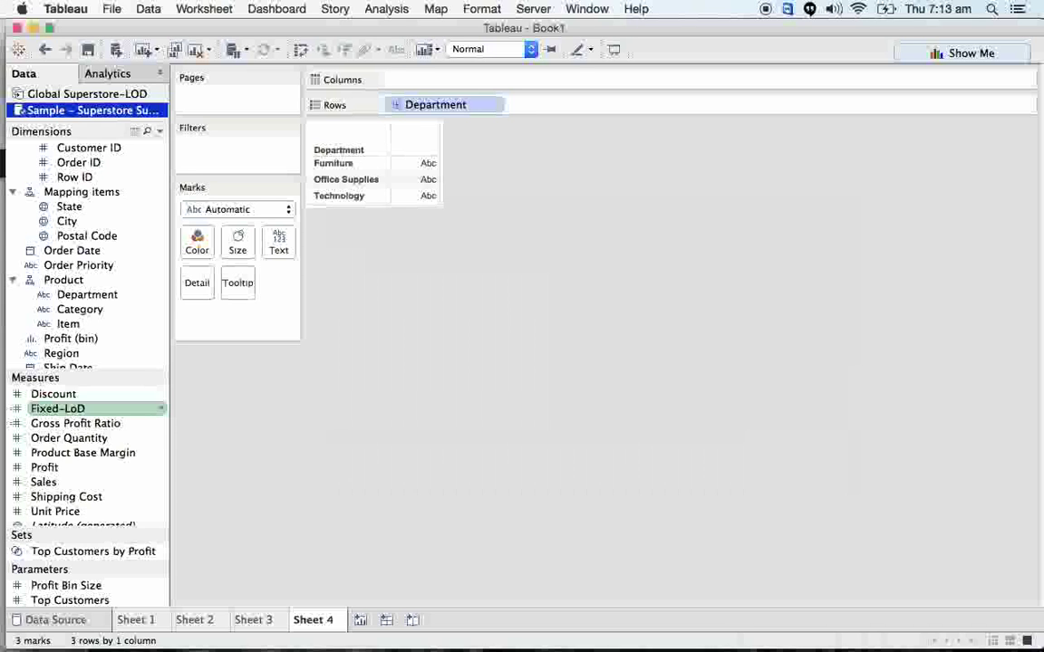
- Build labelled Sales bars by Department, then replace Sales with Fixed-LoD on Columns
double_click(411, 79)
text(sal)
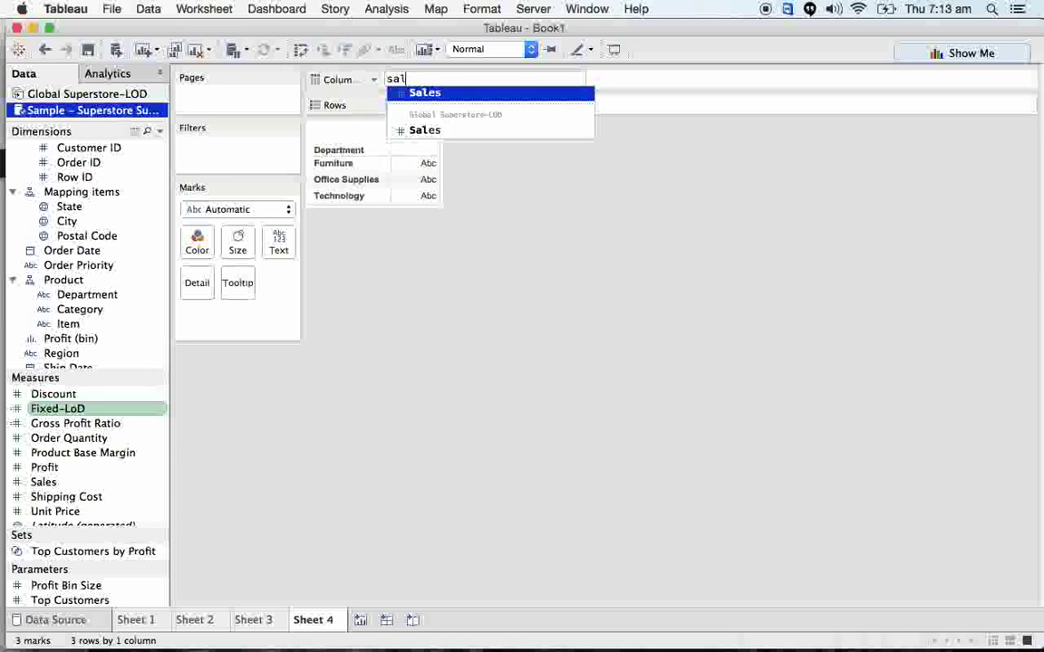
key(Return)
key(Return)
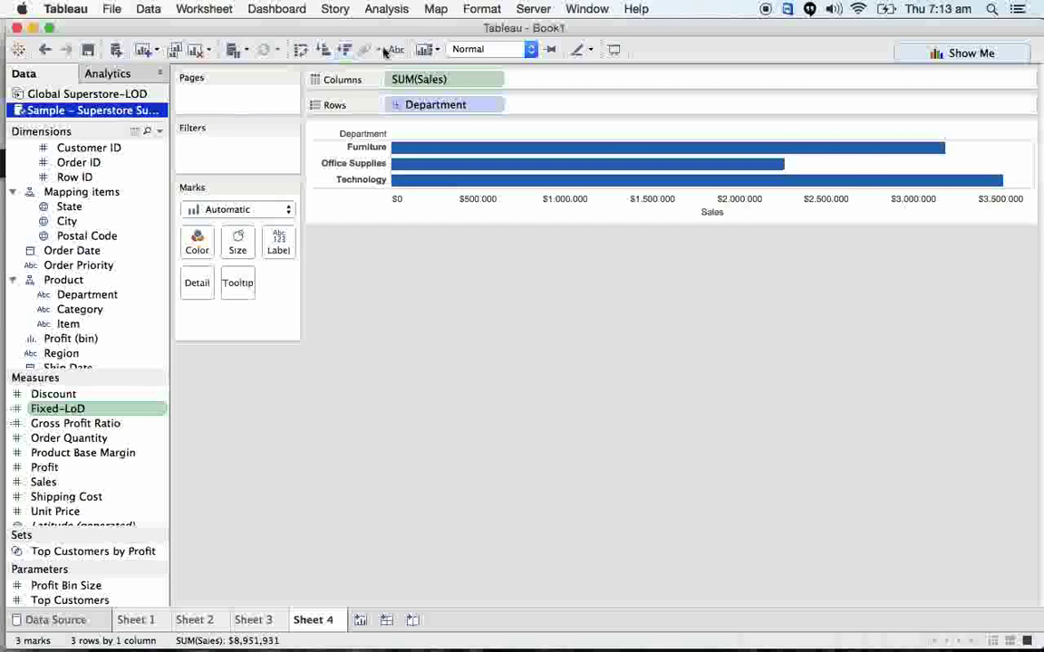
click(401, 52)
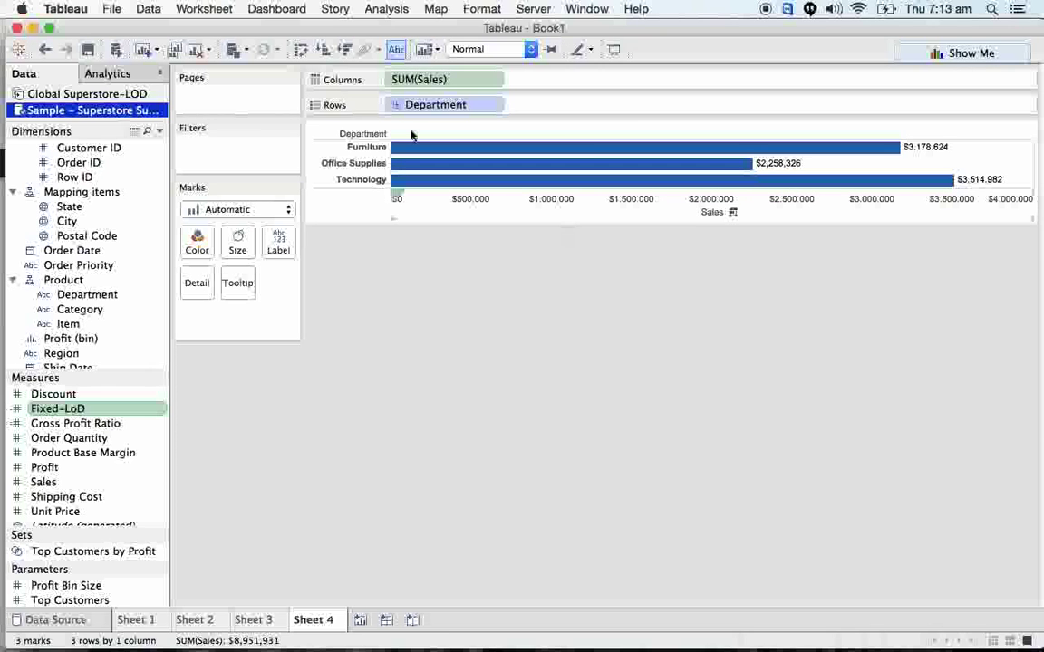
drag(462, 78, 434, 469)
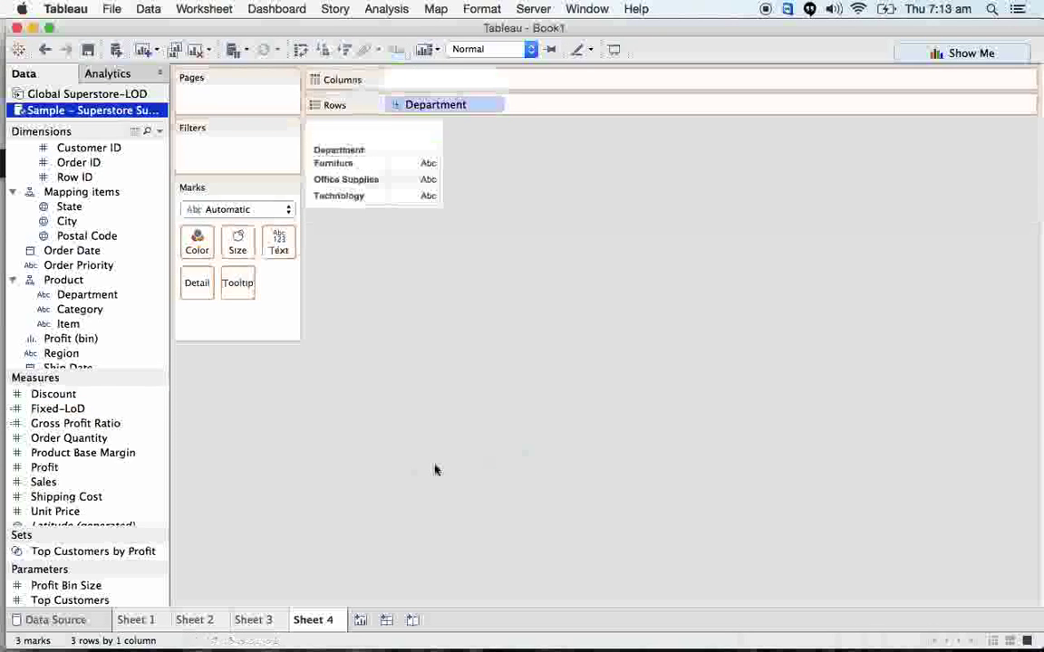
mouse_move(60, 409)
mouse_down()
mouse_move(442, 91)
mouse_move(396, 76)
mouse_up()
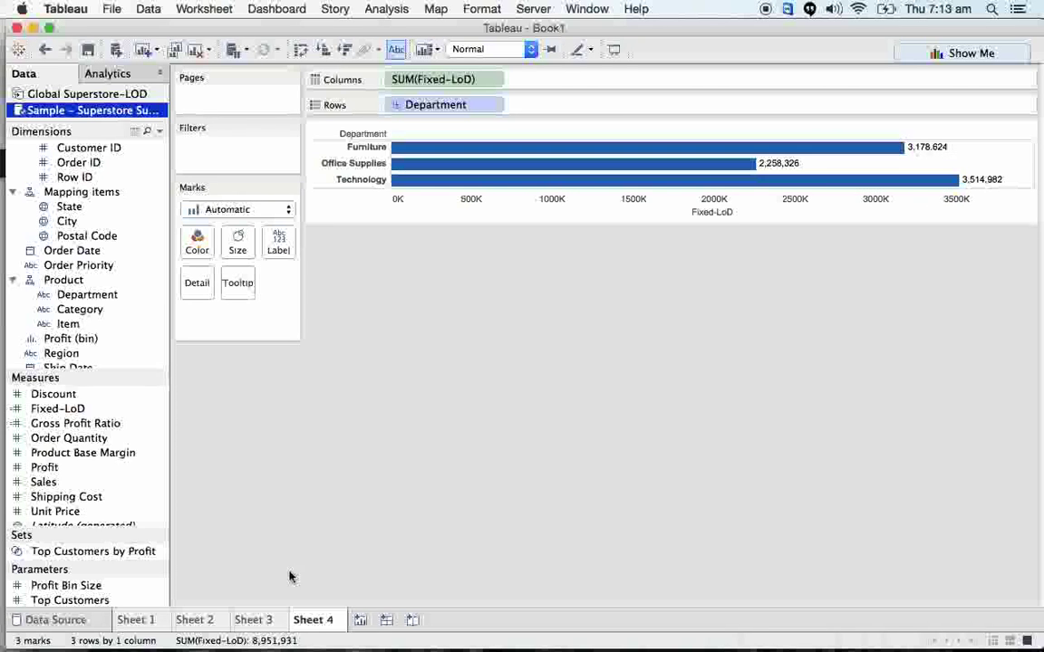
- On Sheet 3, replace Category (group) 1 with Department on Rows and show mark labels
click(255, 620)
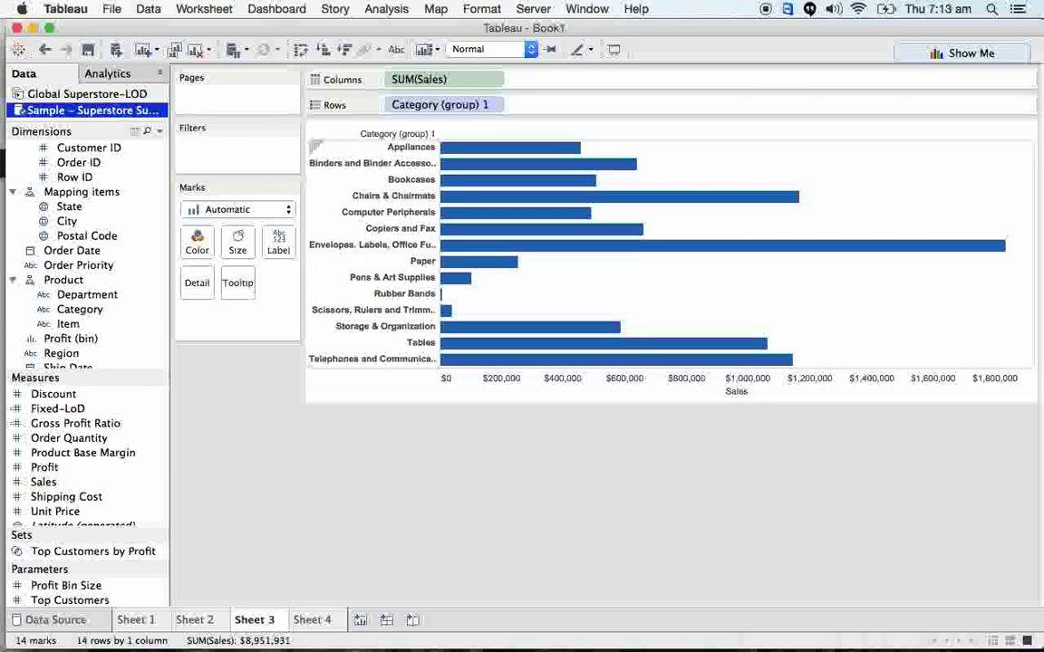
drag(439, 104, 494, 145)
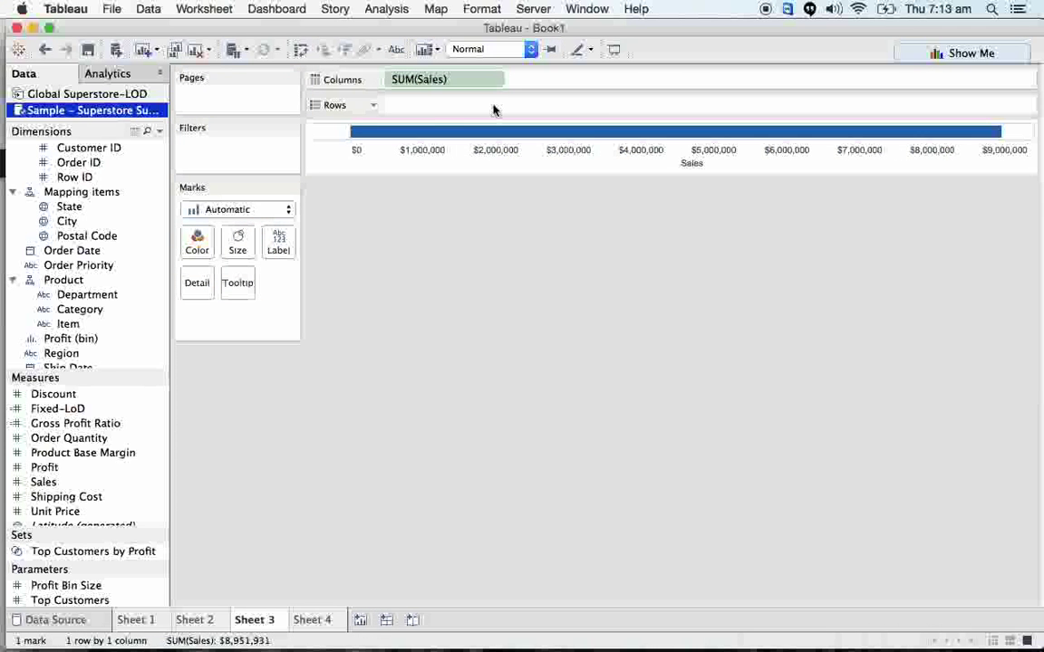
double_click(494, 110)
text(Dep)
key(Return)
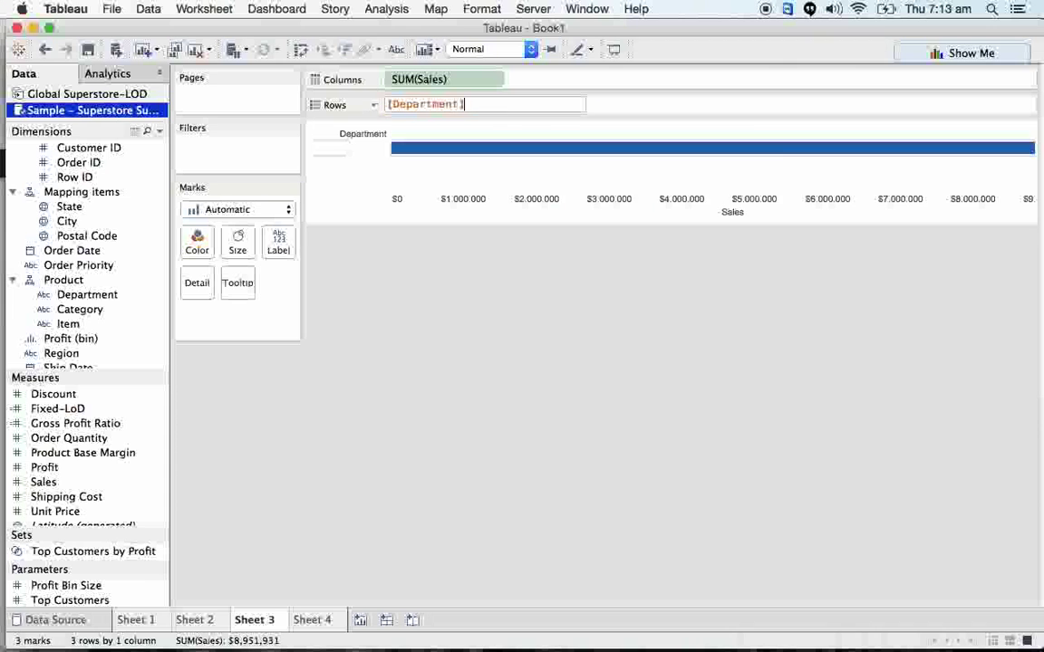
click(396, 49)
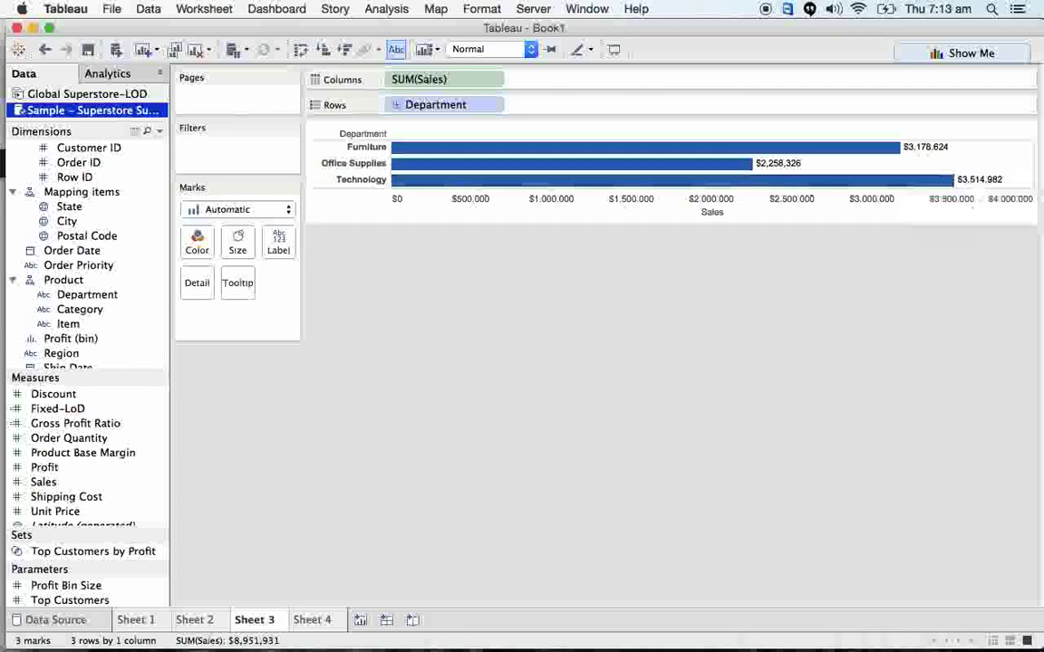
- Check the Fixed-LoD formula on Sheet 4 unchanged, then return to Sheet 3
click(315, 621)
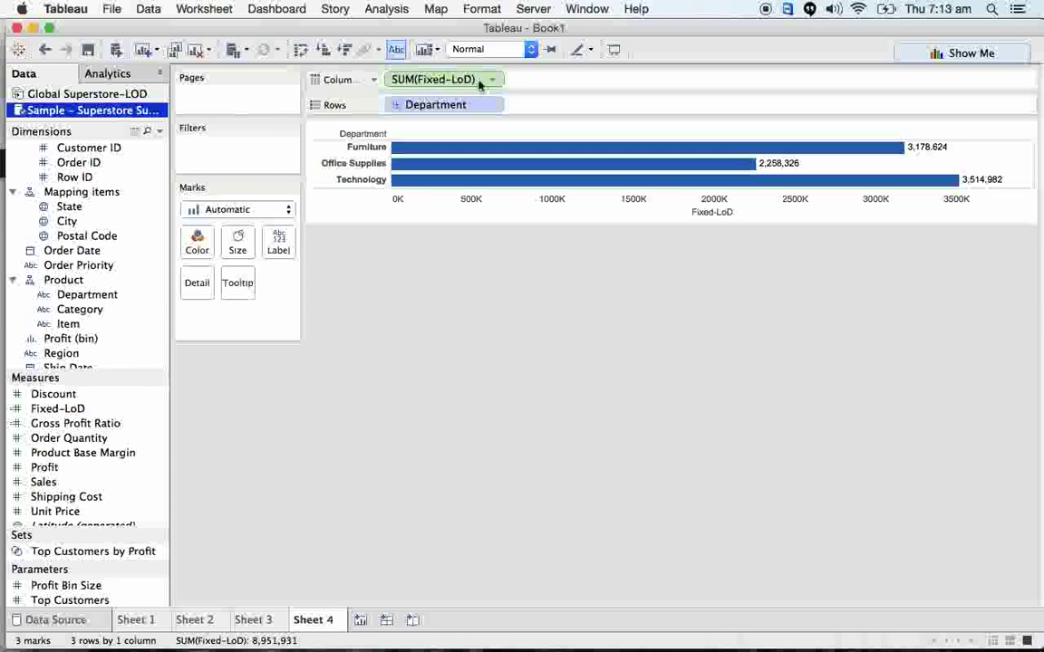
right_click(160, 410)
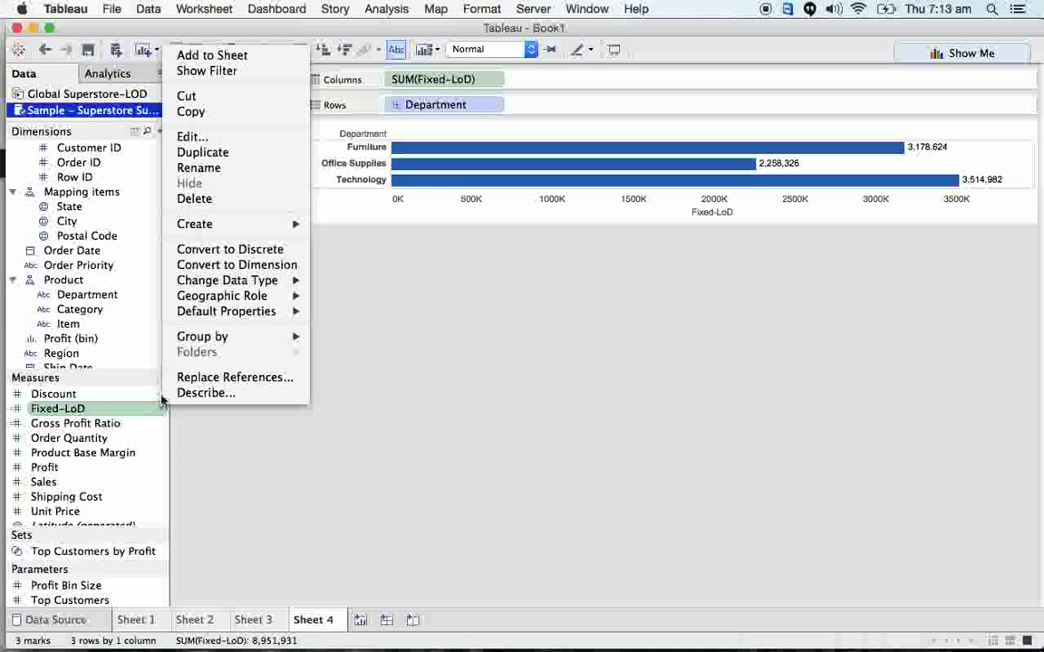
click(220, 138)
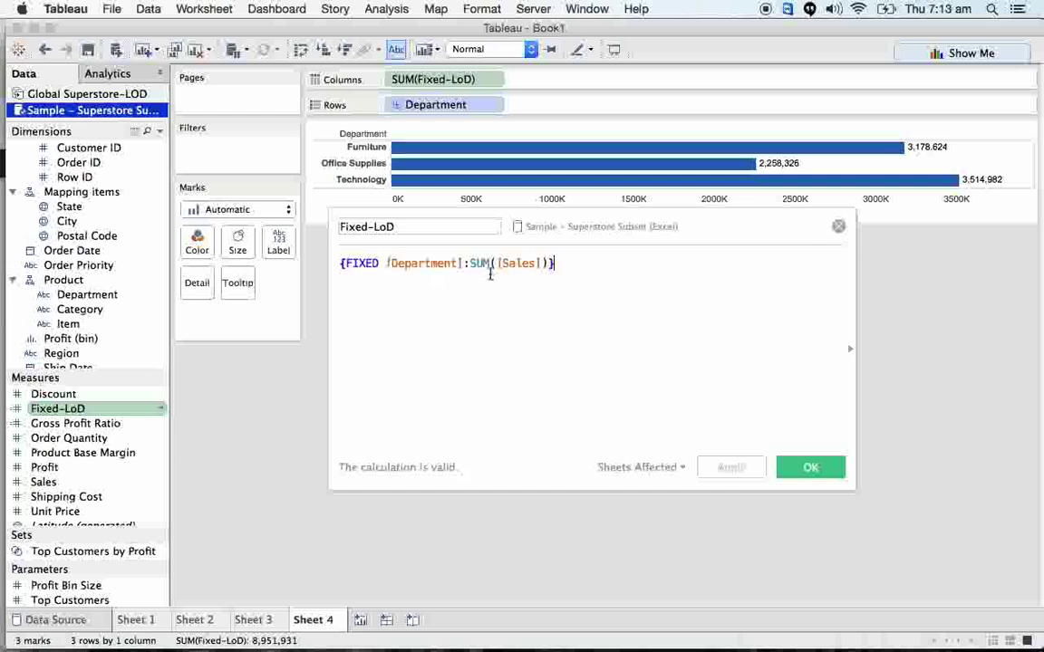
click(838, 227)
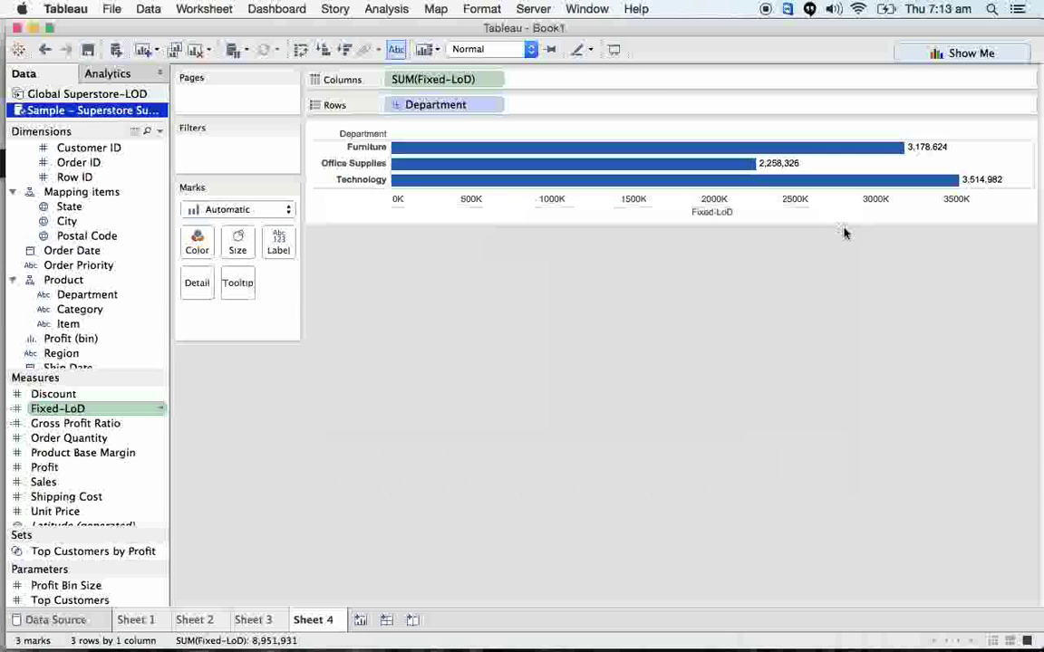
click(262, 619)
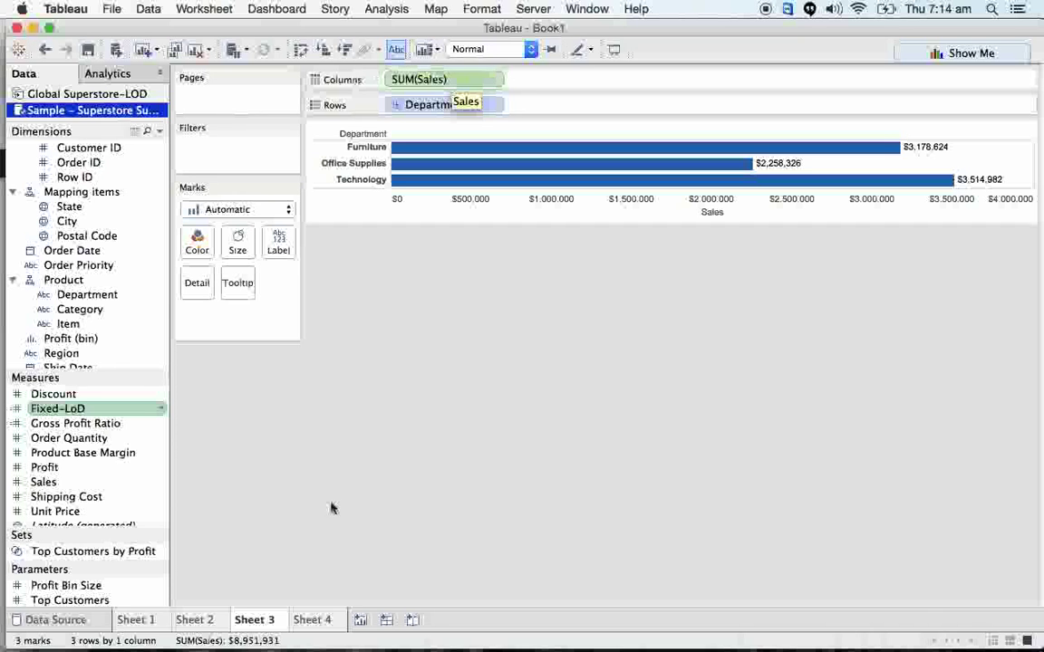
- Drill Department down to Category on both the Sheet 4 Fixed-LoD and Sheet 3 Sales charts
click(317, 619)
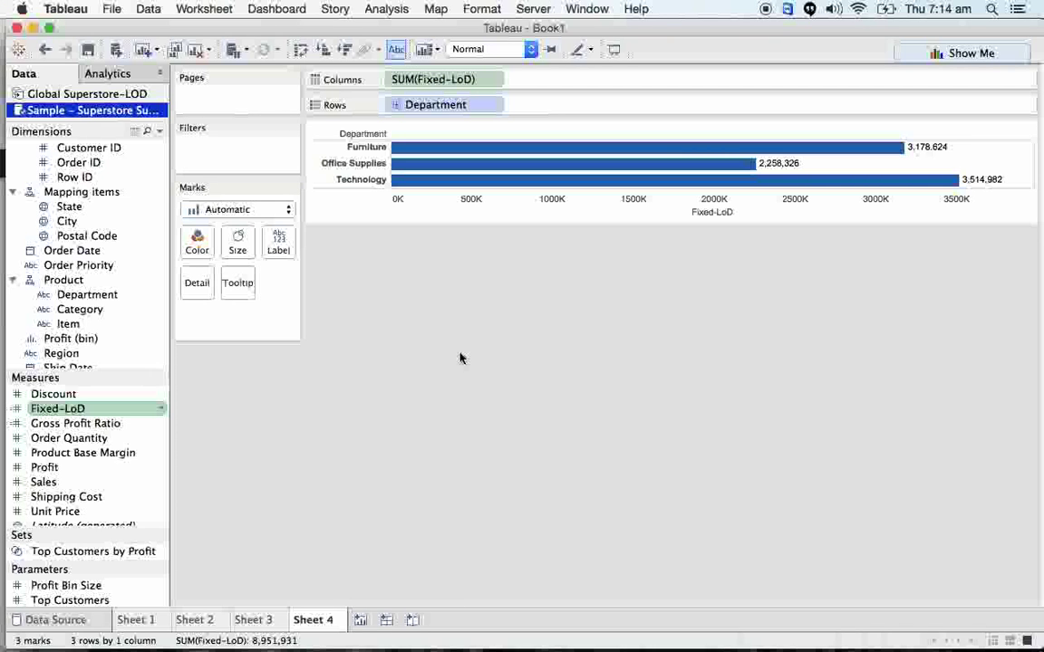
mouse_move(435, 106)
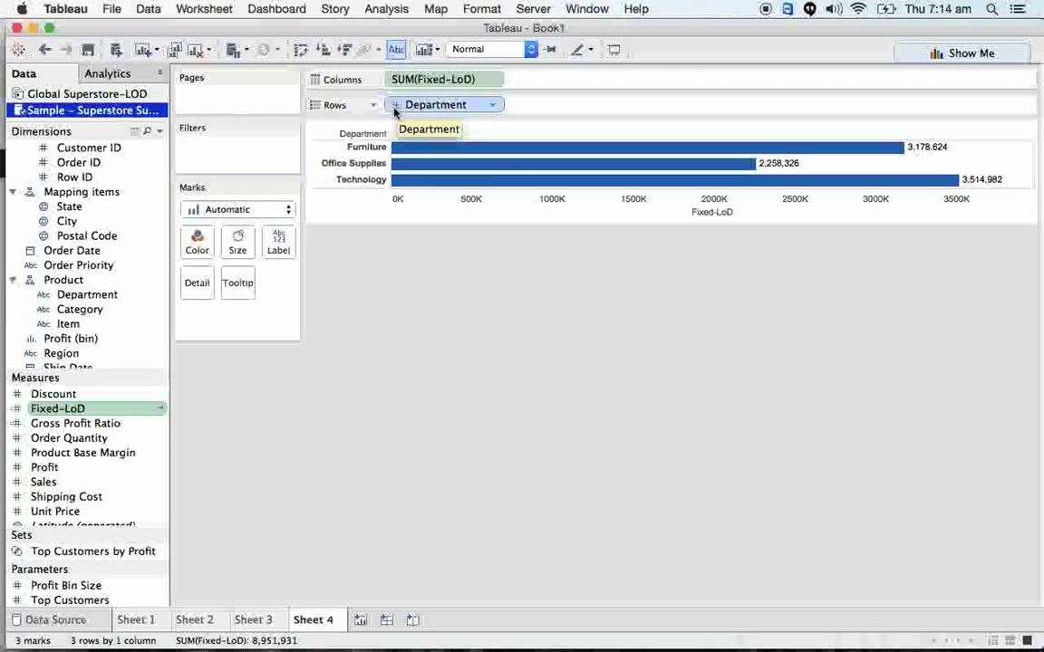
click(395, 108)
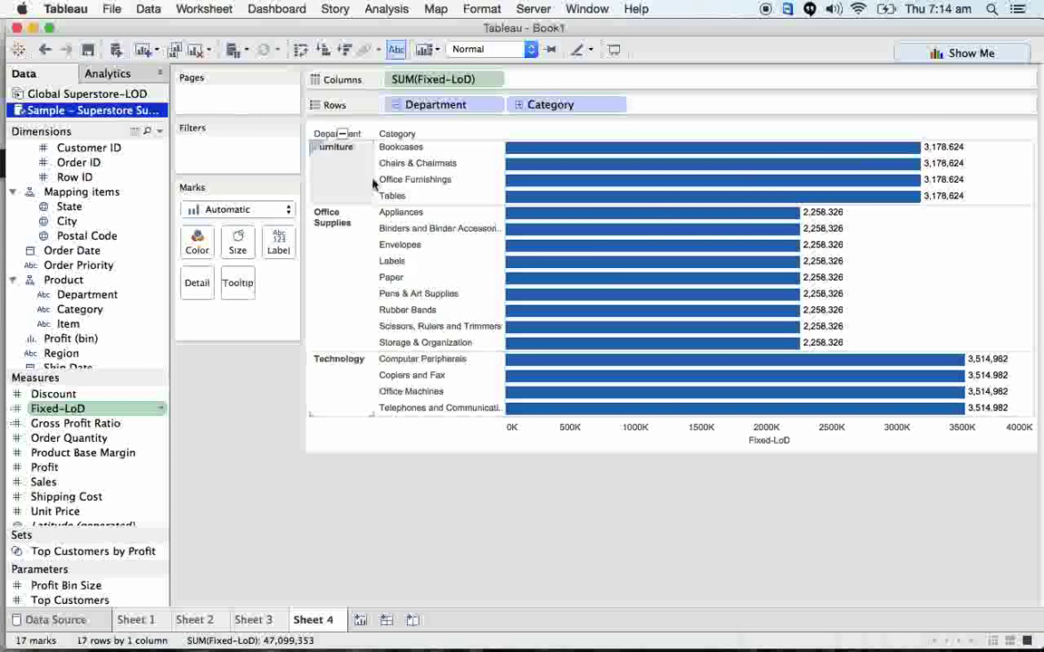
mouse_move(713, 180)
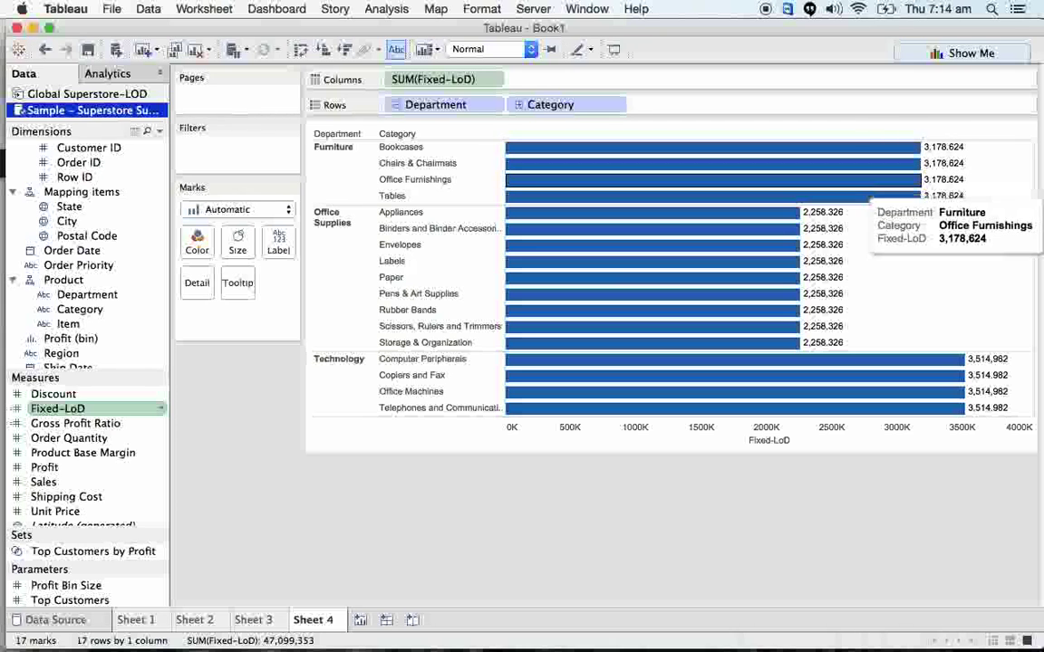
click(258, 620)
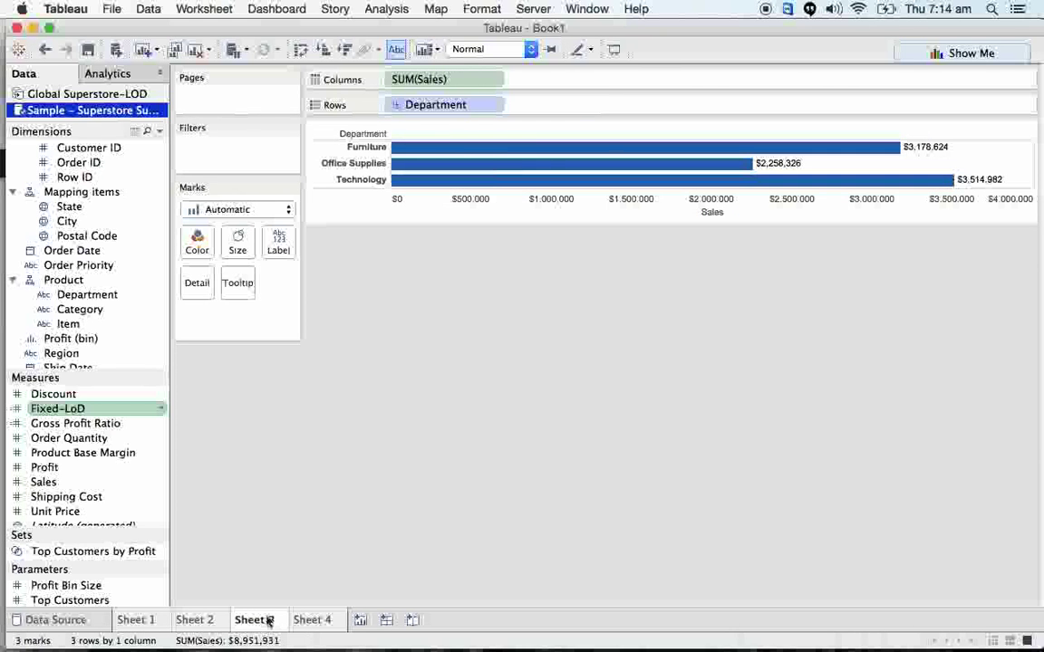
click(396, 106)
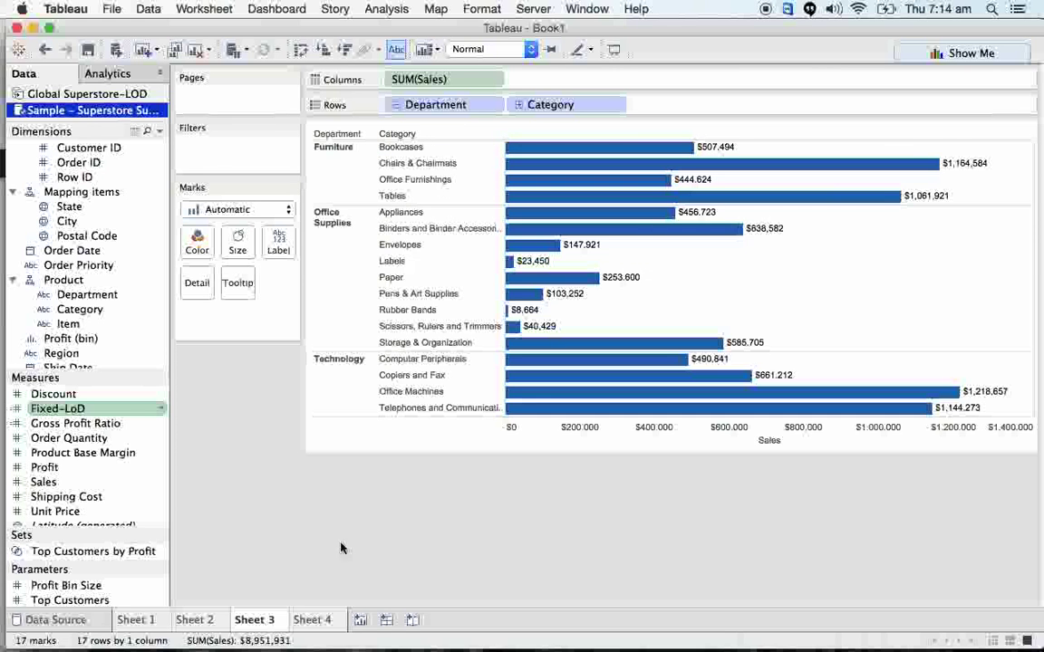
click(313, 622)
mouse_move(58, 408)
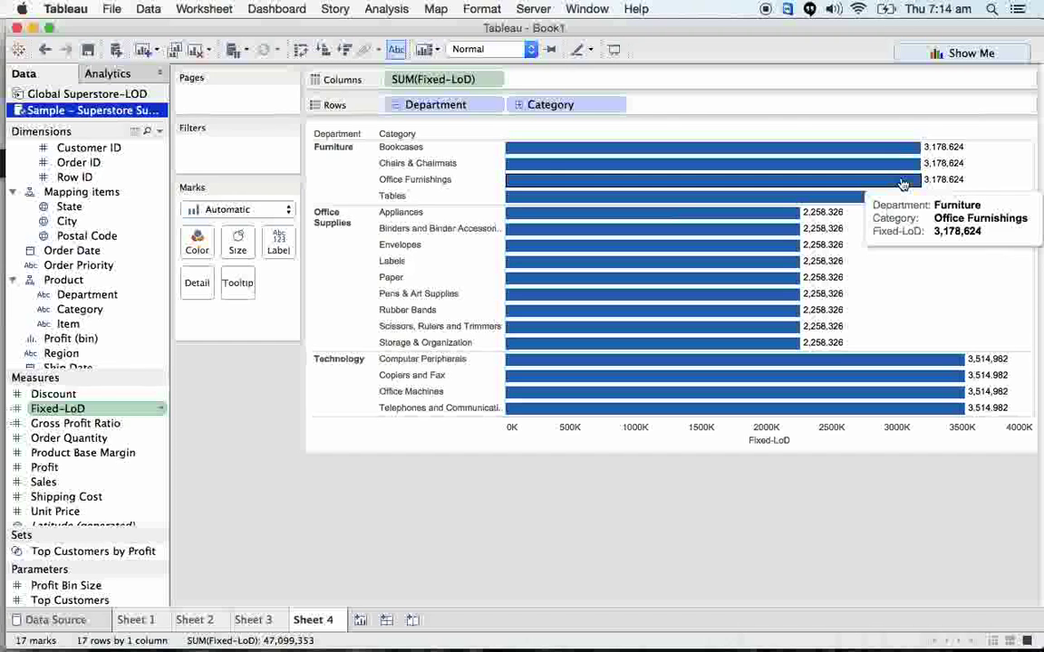
click(163, 411)
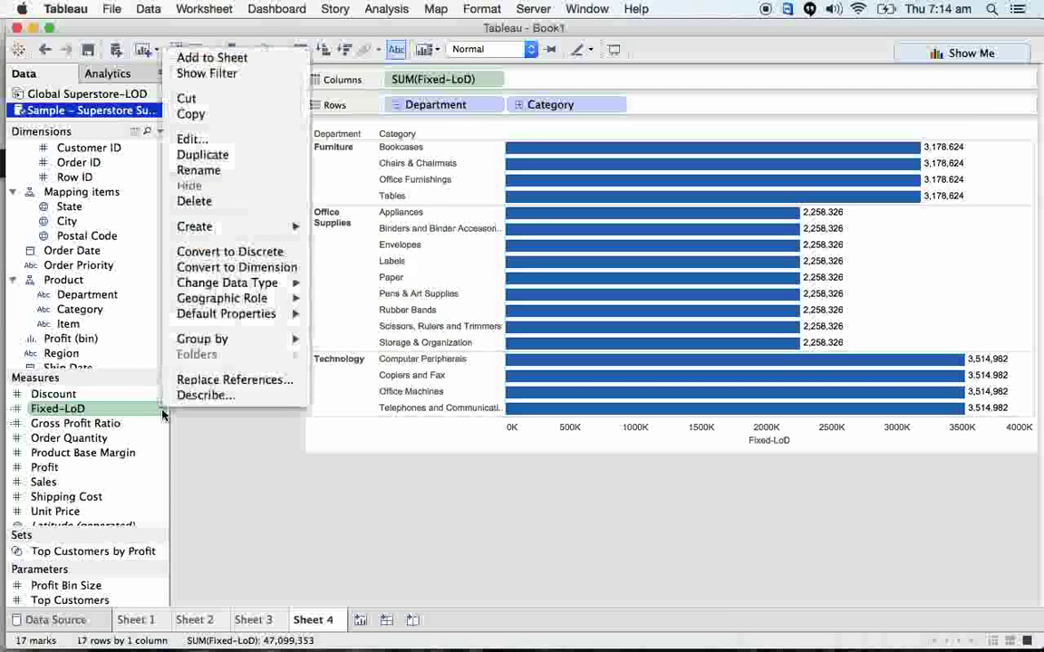
- Add [Category] to Fixed-LoD, making it {FIXED [Department], [Category]:SUM([Sales])}
click(242, 137)
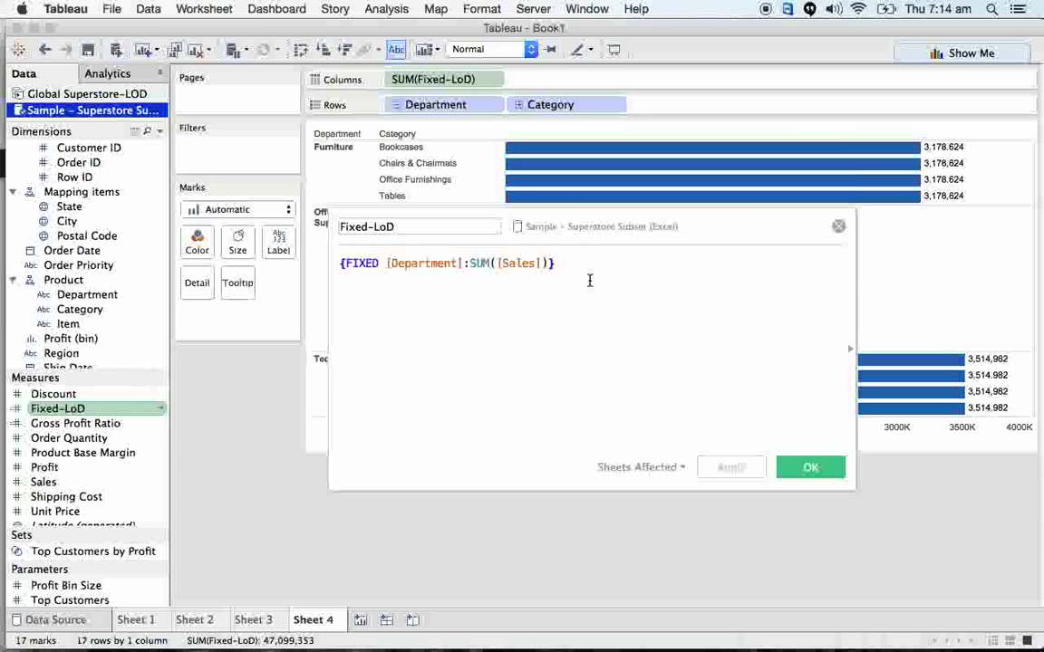
drag(598, 239, 613, 314)
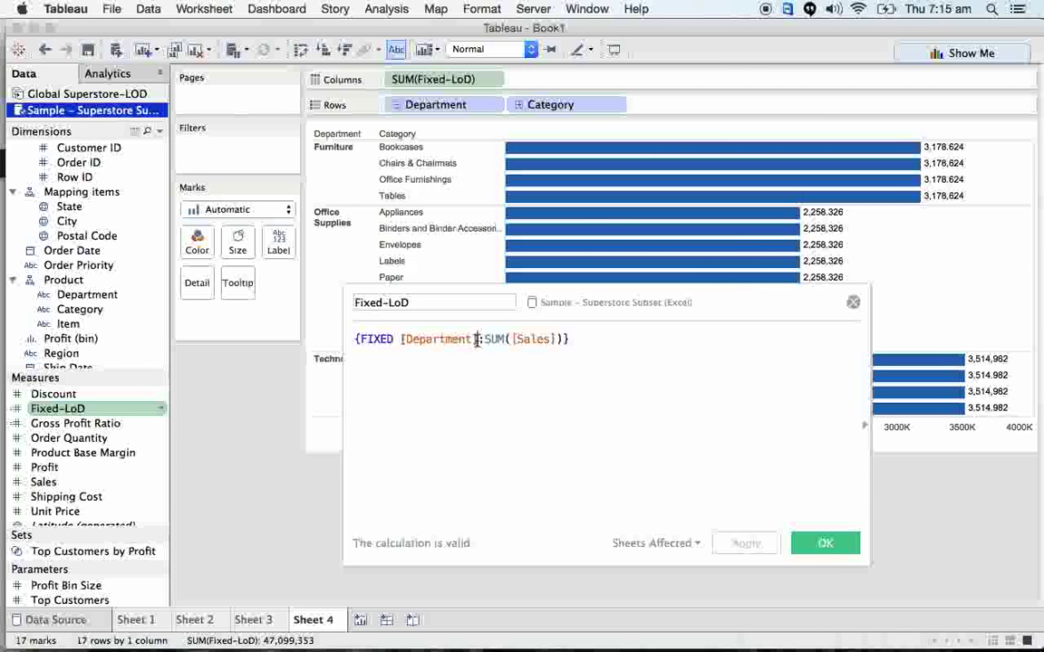
text(,)
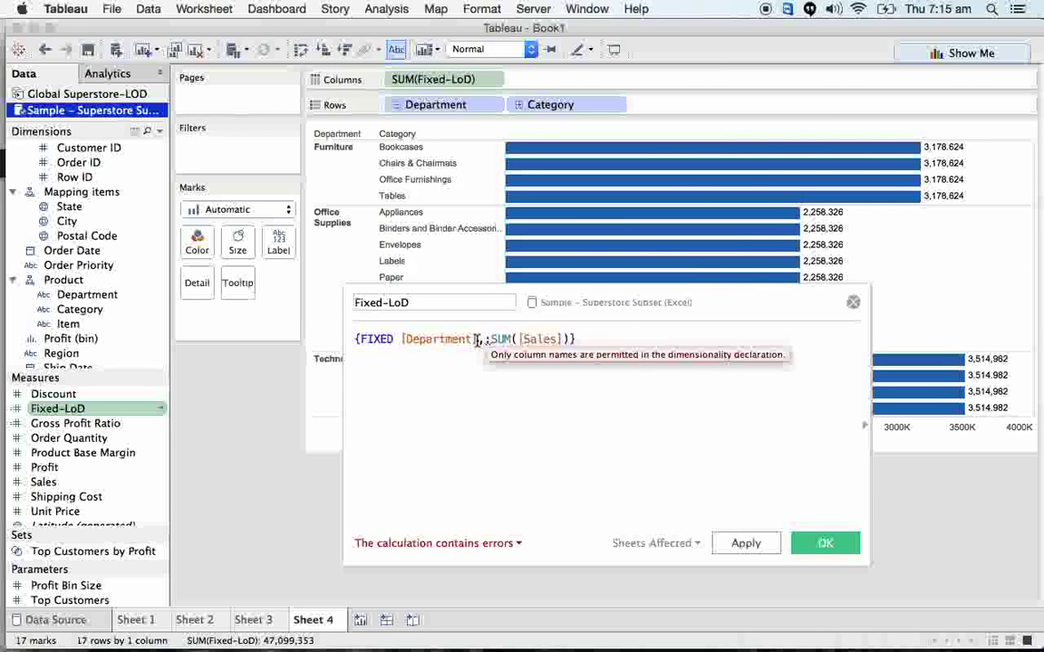
text( c)
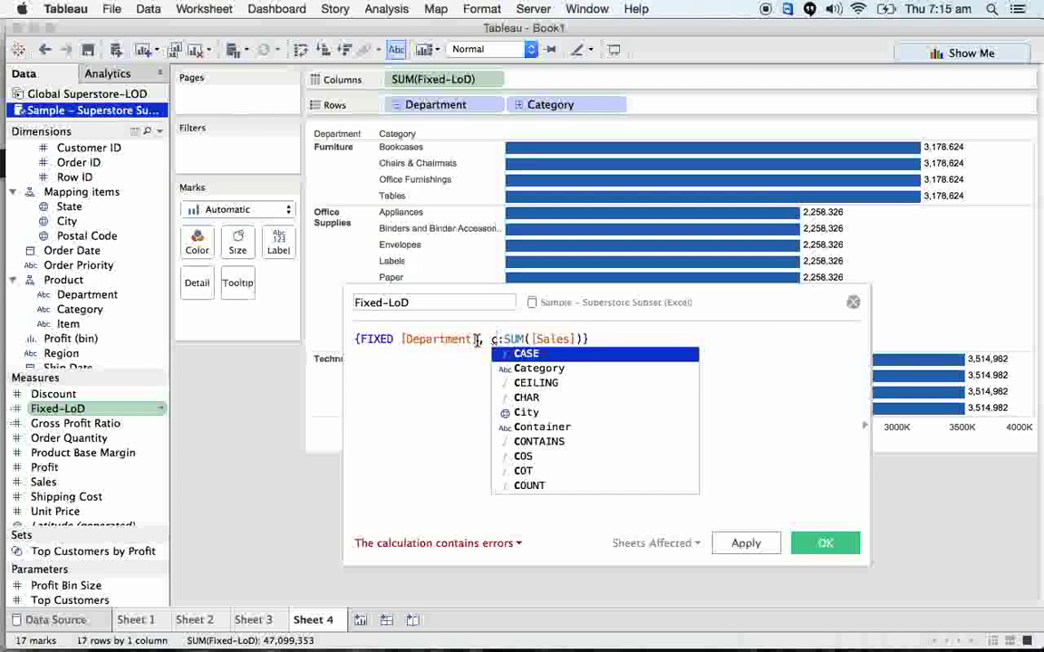
key(Down)
key(Return)
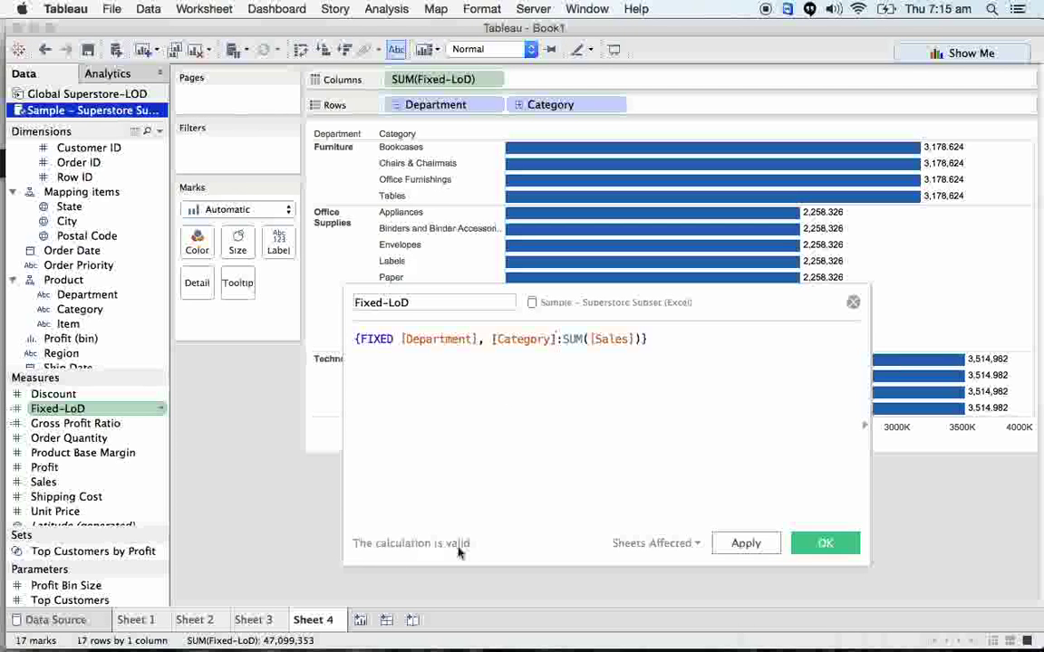
click(809, 542)
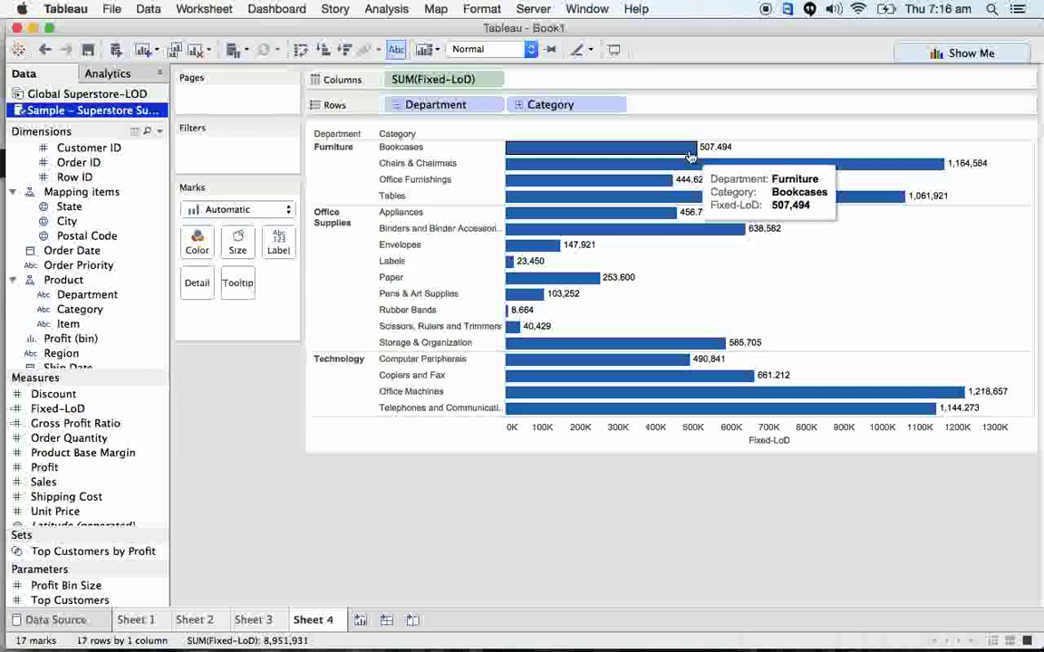
click(396, 104)
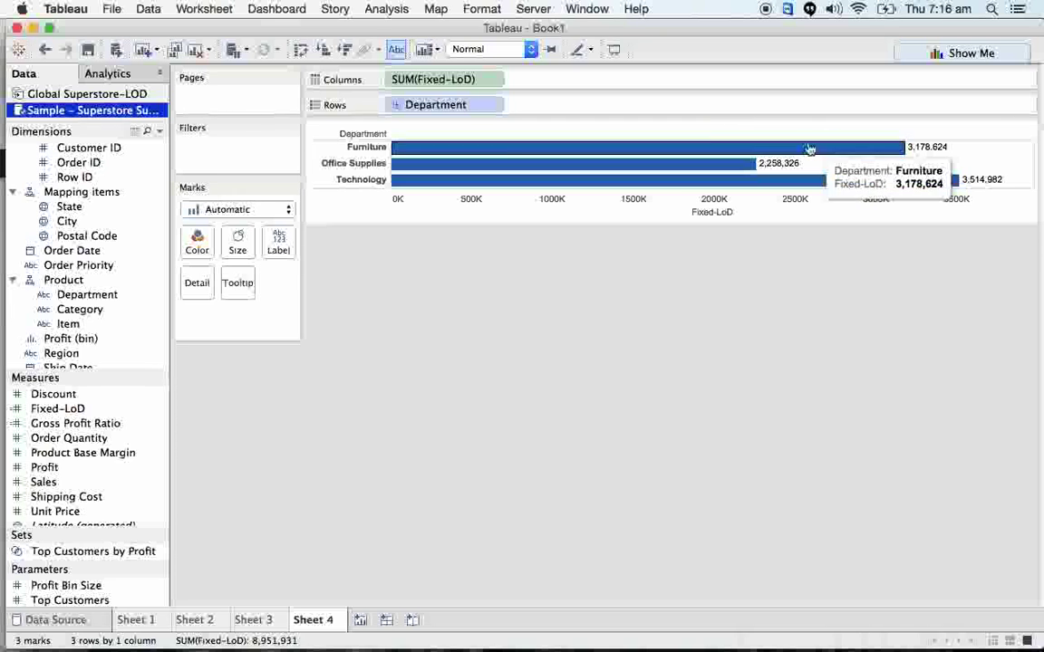
mouse_move(444, 105)
click(396, 105)
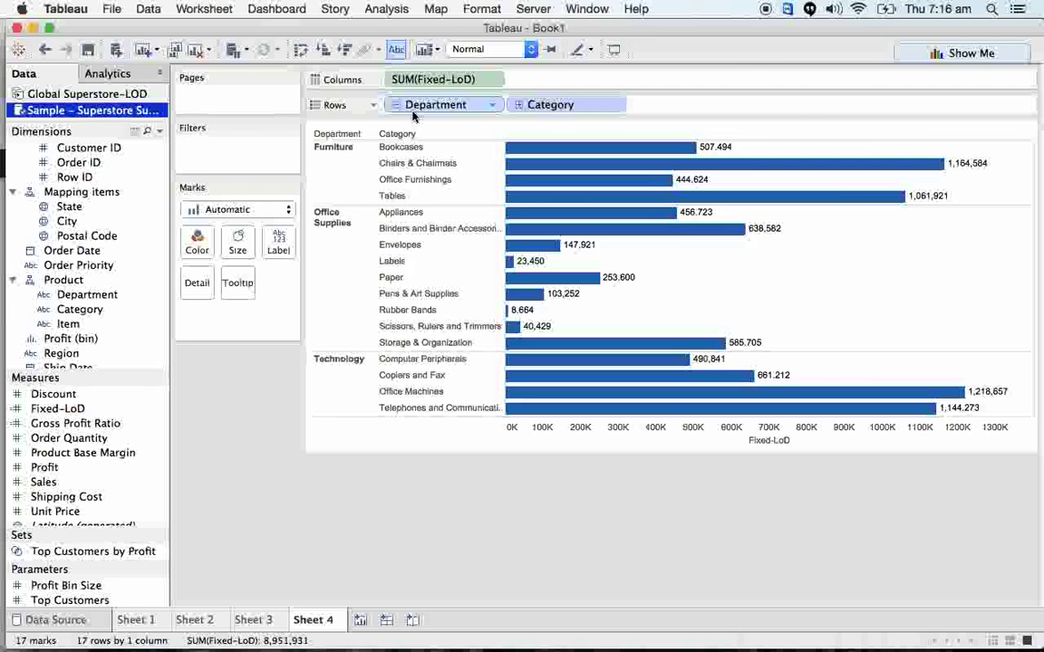
click(518, 106)
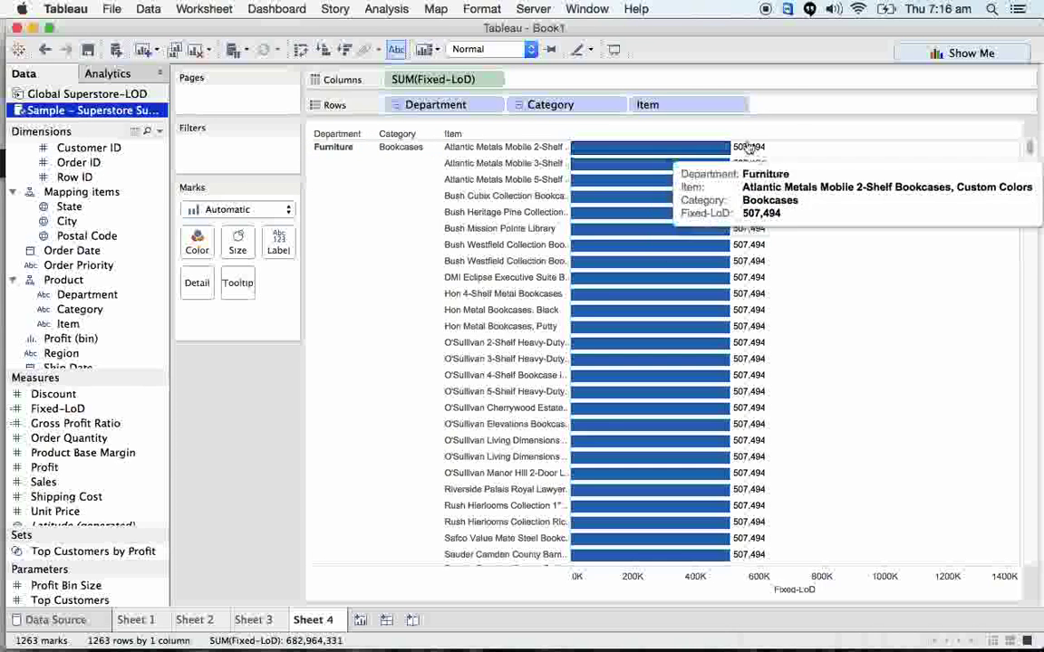
mouse_move(650, 146)
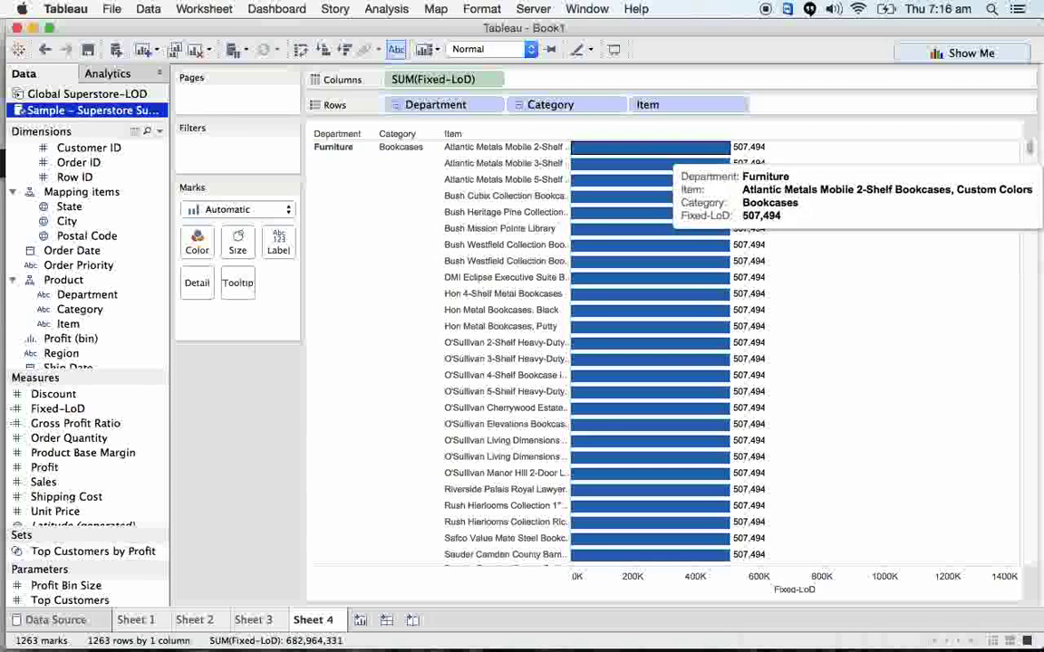
scroll(689, 335, down, 5)
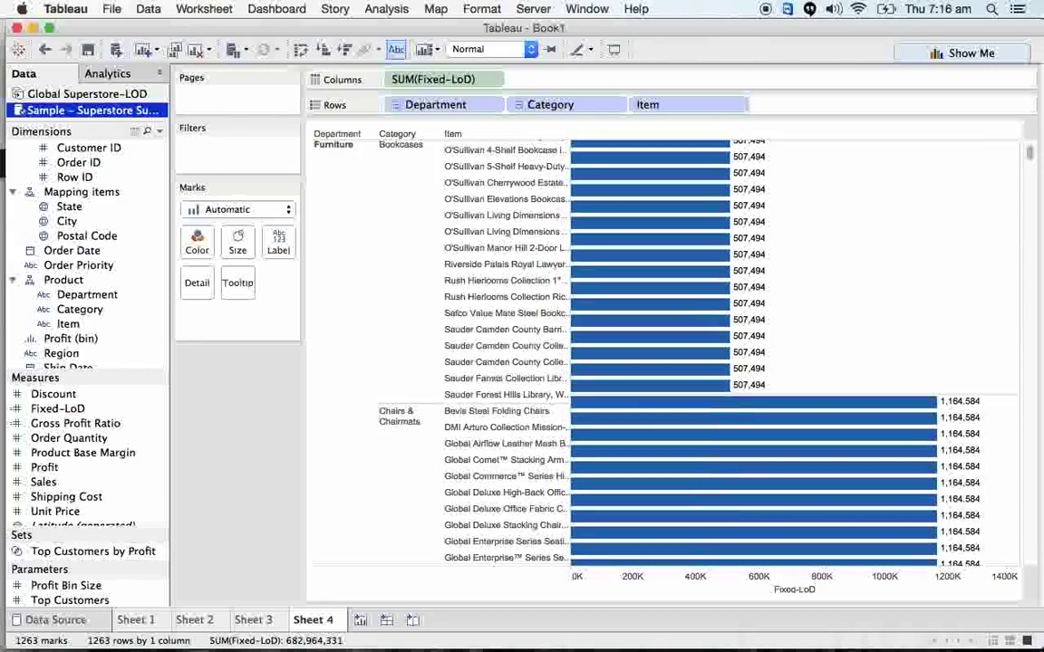
scroll(689, 345, down, 3)
scroll(689, 345, down, 7)
scroll(689, 344, down, 7)
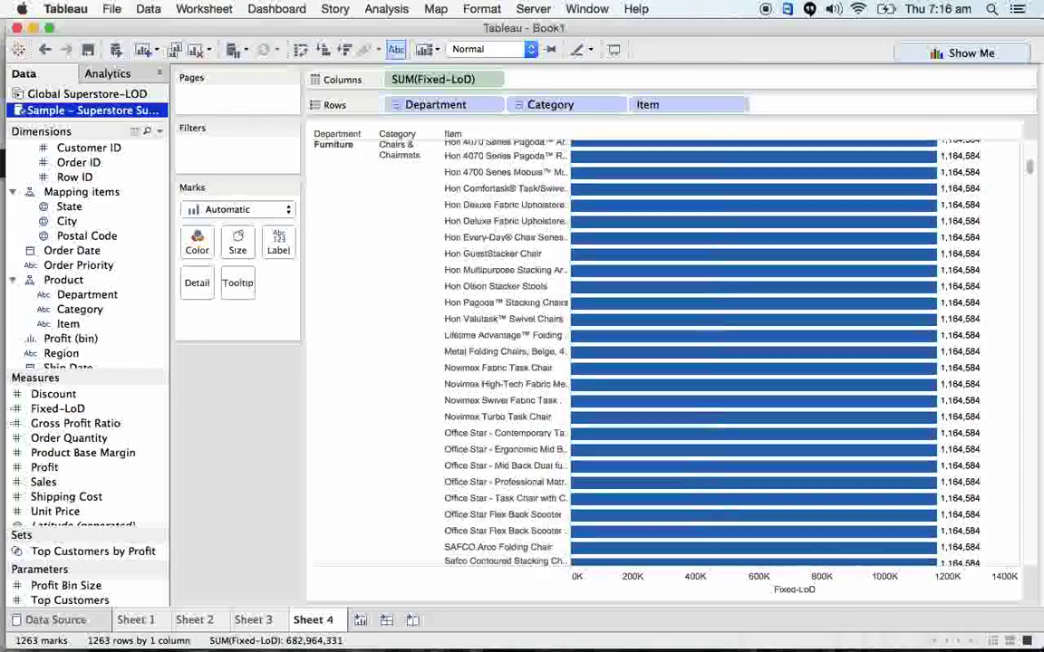
scroll(689, 344, down, 7)
scroll(662, 353, down, 7)
scroll(662, 353, down, 7)
scroll(661, 353, down, 7)
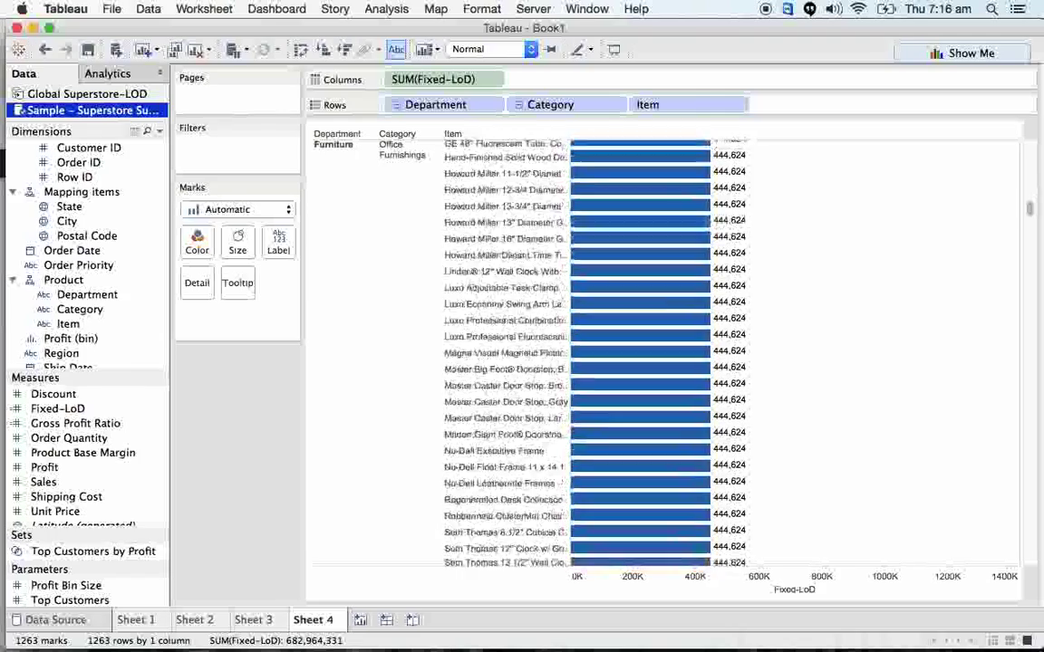
scroll(662, 353, down, 7)
scroll(752, 323, down, 7)
scroll(752, 324, down, 7)
scroll(752, 324, down, 7)
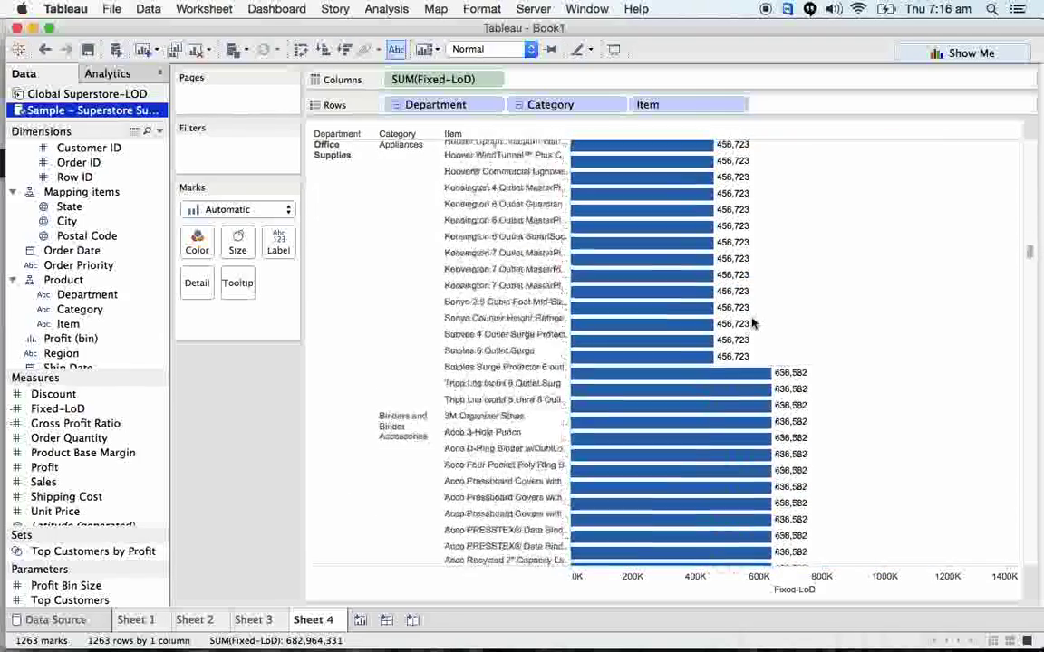
scroll(752, 324, down, 7)
scroll(752, 323, down, 7)
scroll(752, 324, down, 7)
scroll(752, 323, up, 15)
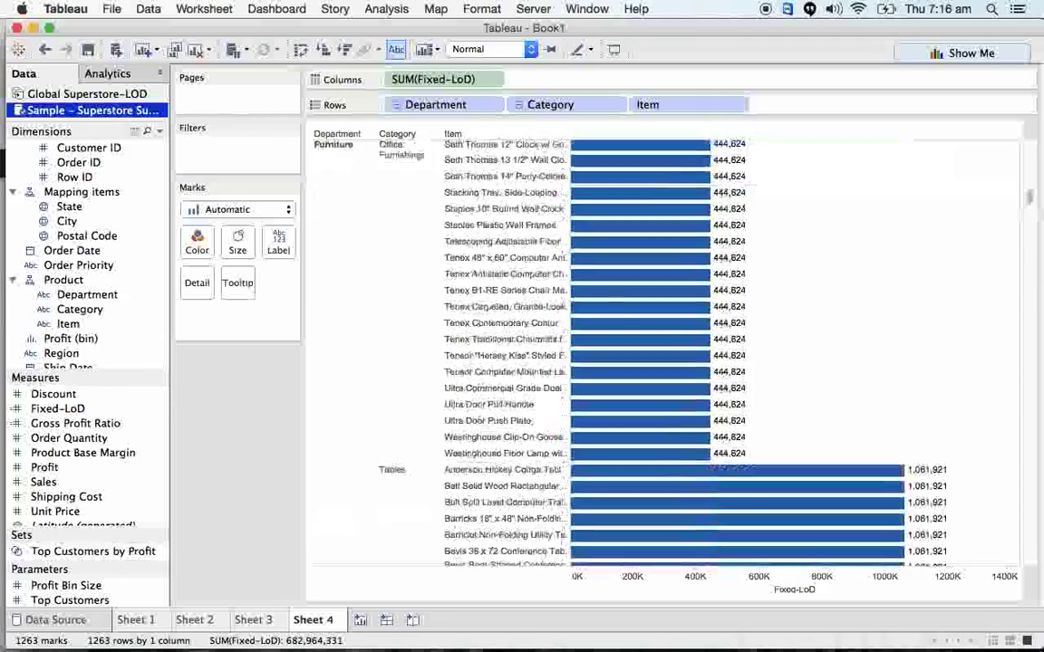
scroll(752, 323, up, 5)
scroll(662, 354, up, 15)
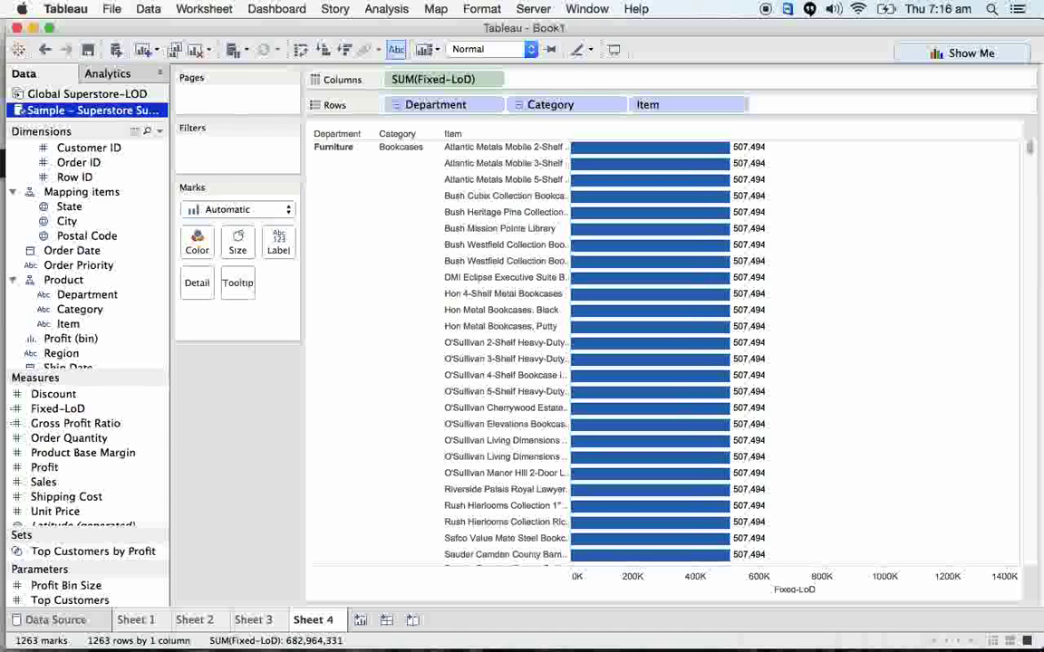
- Add ', [Item]' after [Category] in the Fixed-LoD formula
right_click(156, 408)
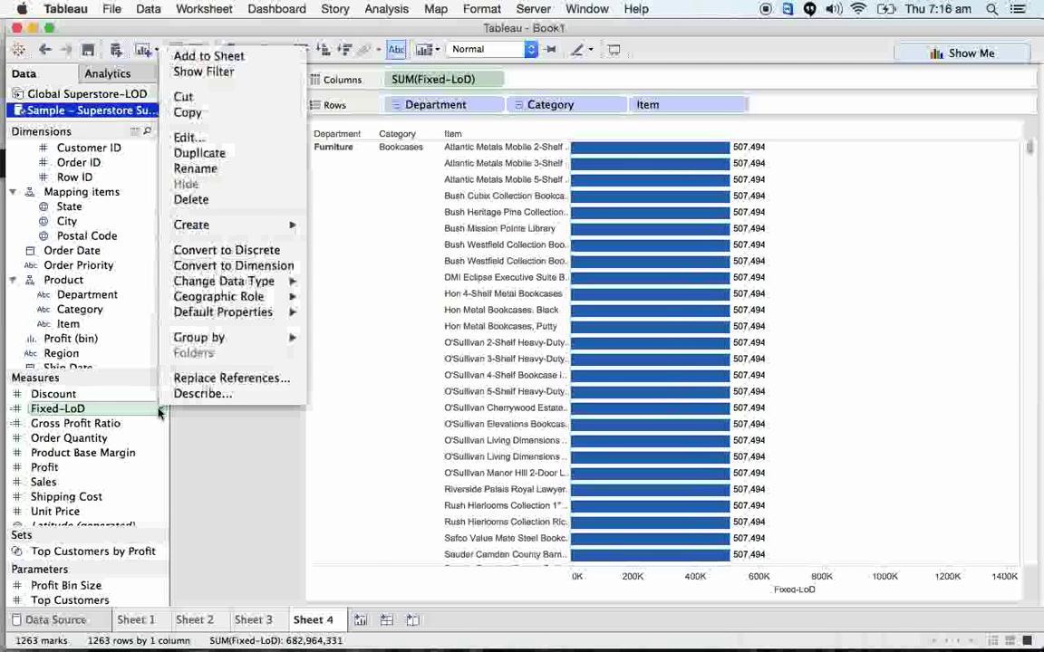
click(234, 139)
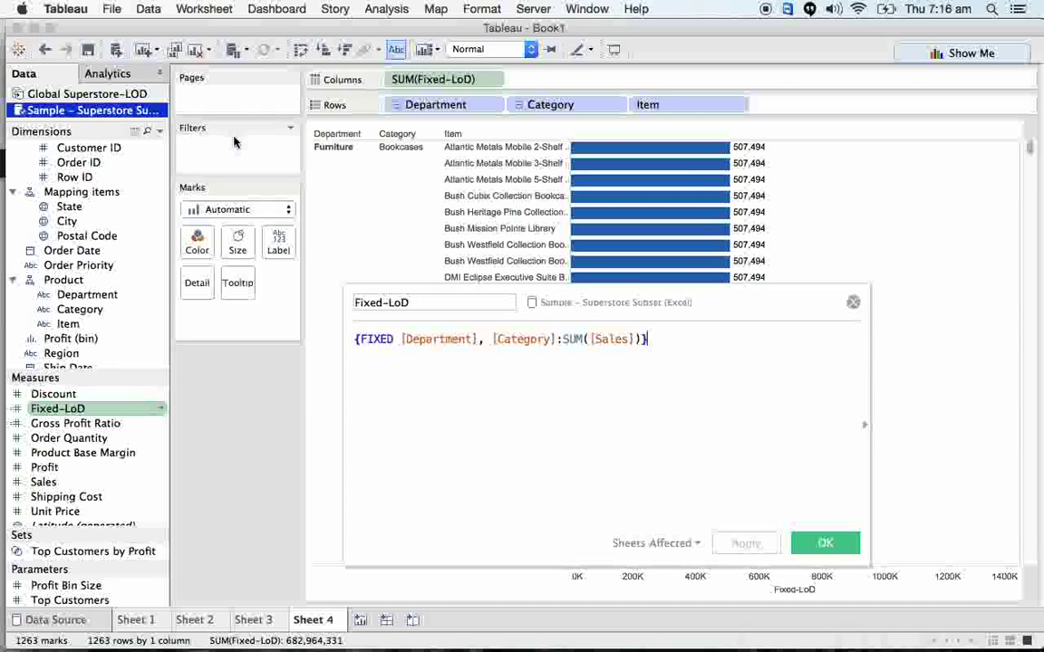
click(555, 339)
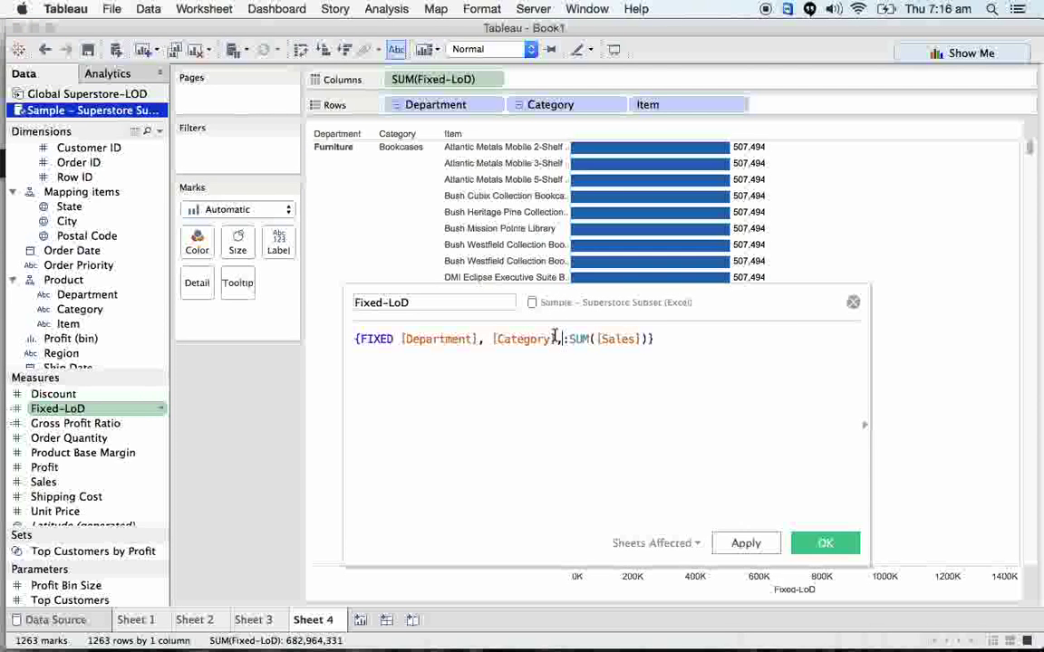
text(, [I)
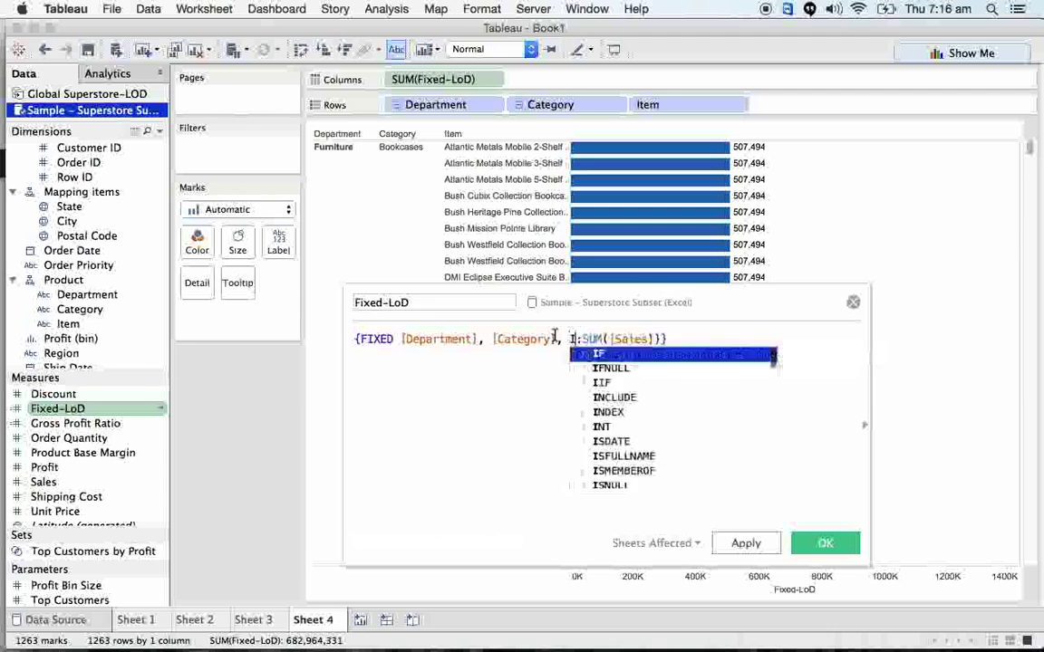
text(tem])
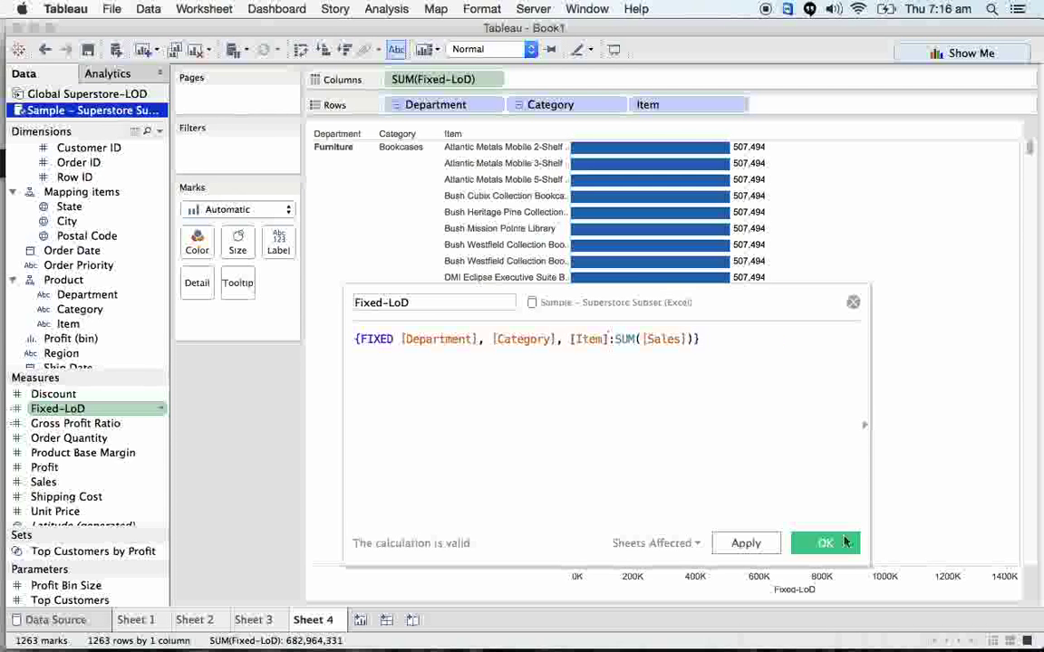
click(822, 543)
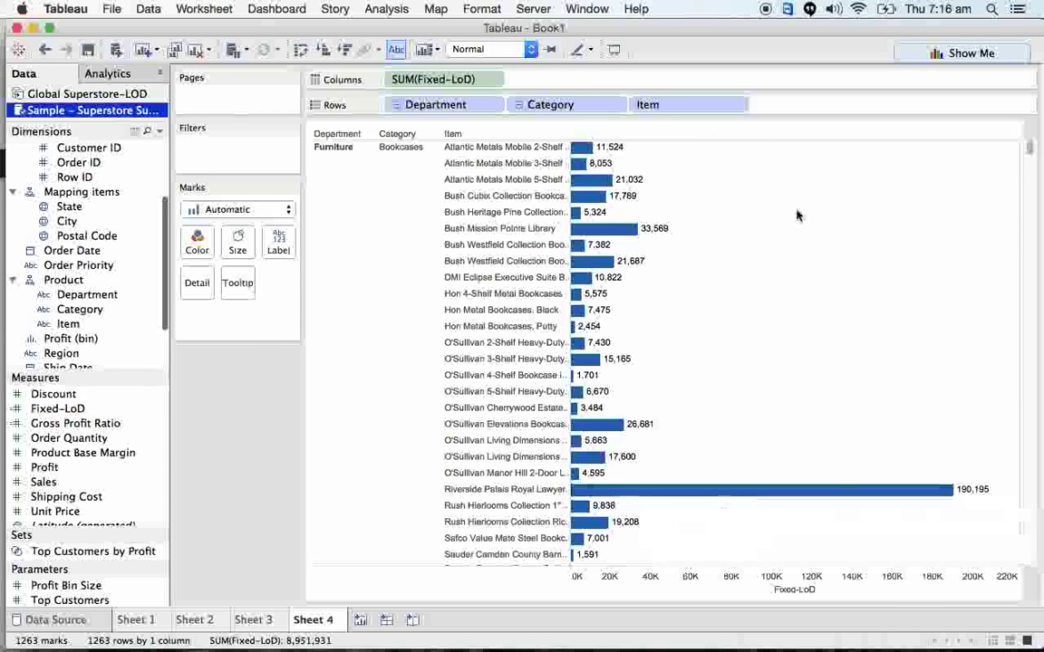
- Collapse the product hierarchy on Rows back to Department only
scroll(684, 222, down, 10)
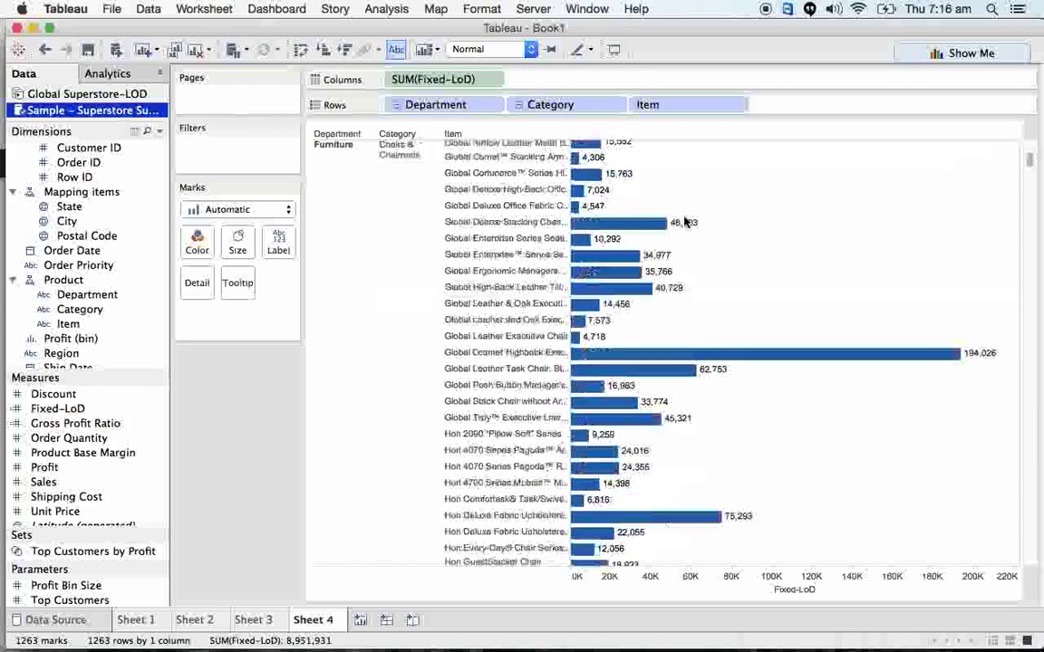
scroll(684, 222, down, 10)
scroll(684, 222, up, 10)
scroll(684, 222, up, 10)
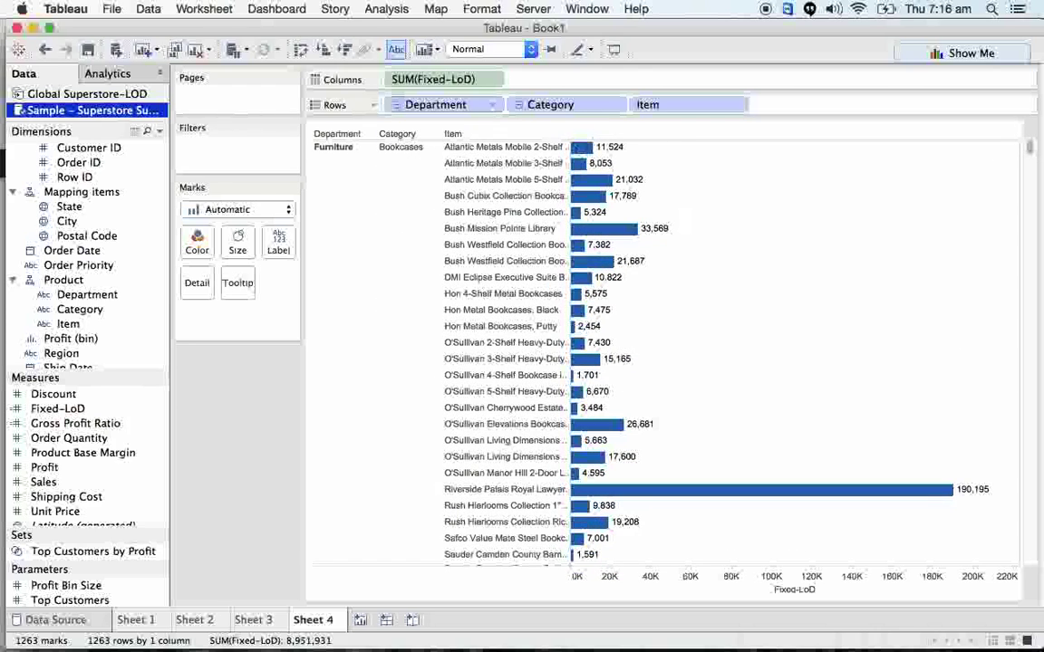
click(397, 105)
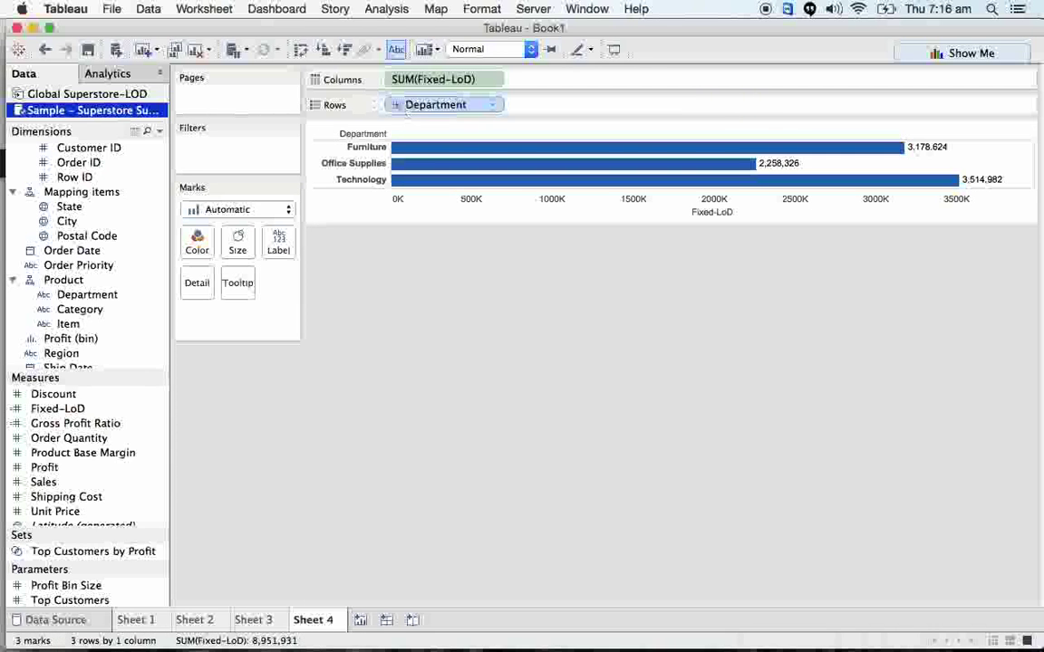
- Delete ', [Category], [Item]' so Fixed-LoD reads {FIXED [Department]:SUM([Sales])}
click(159, 410)
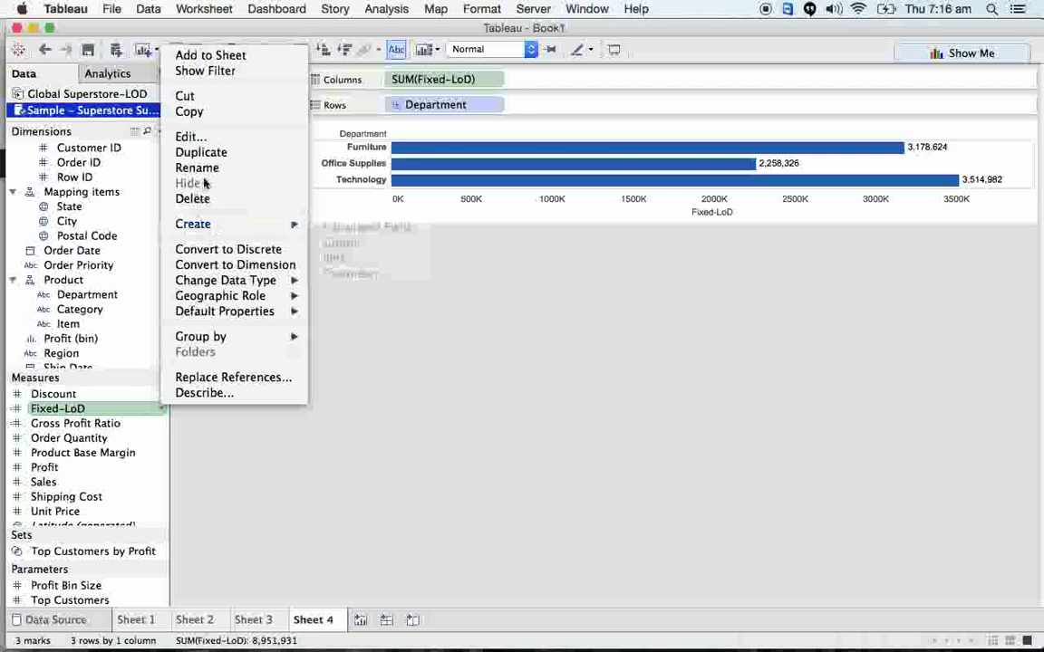
click(209, 136)
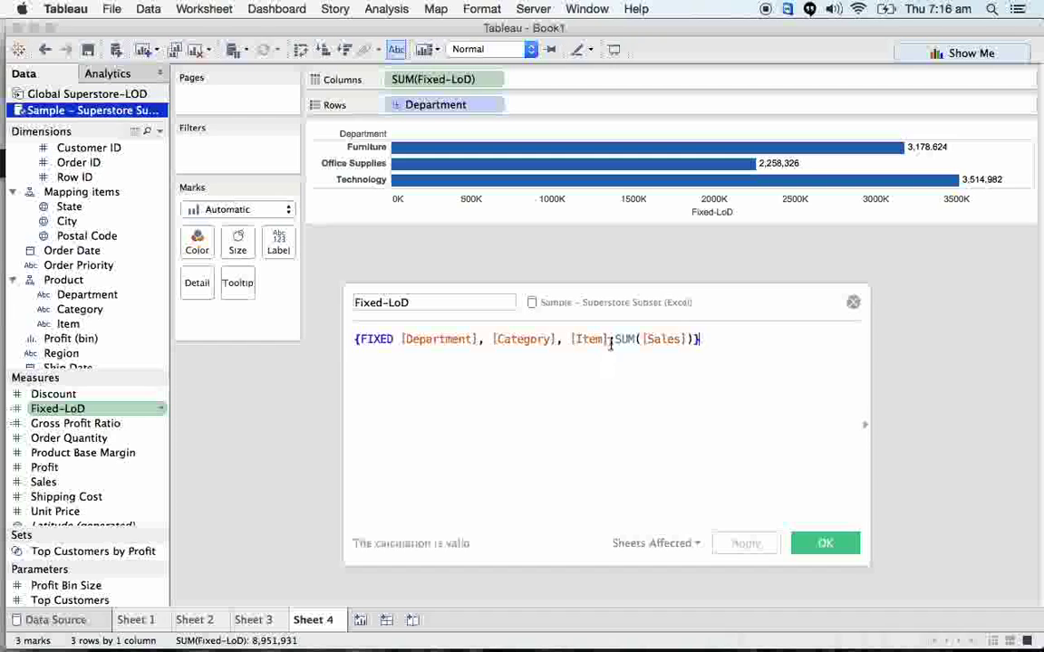
drag(613, 339, 489, 339)
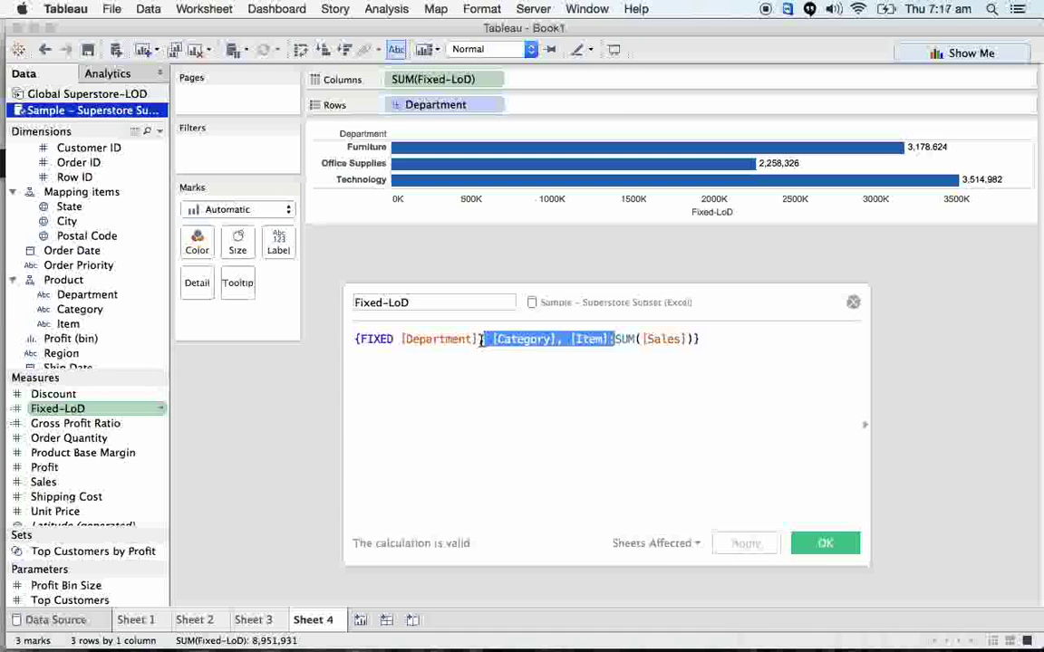
key(BackSpace)
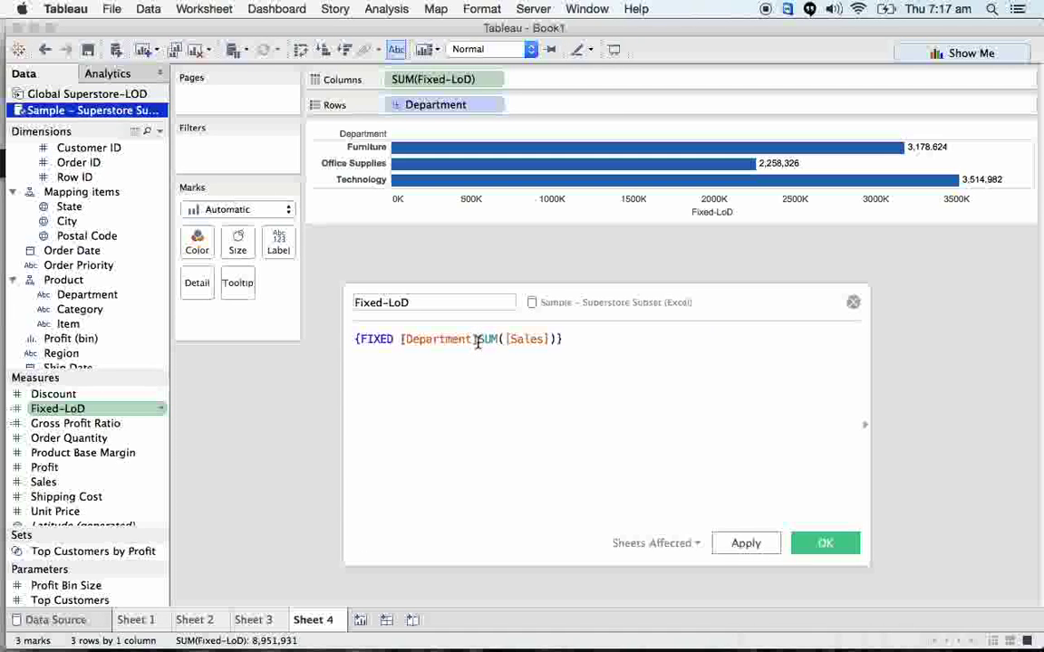
text(:)
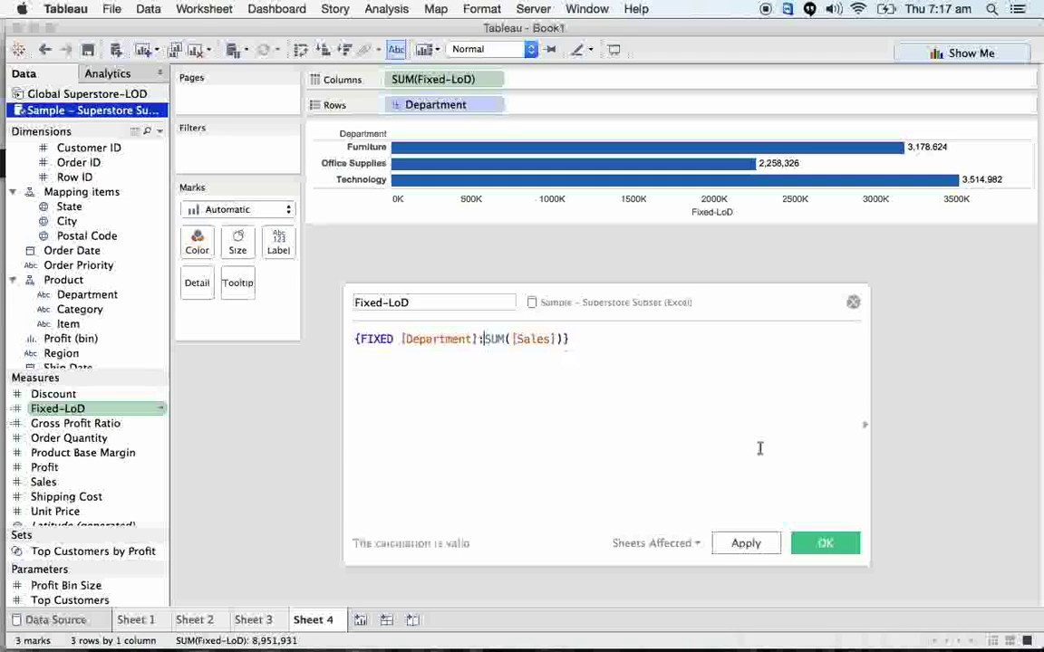
click(817, 545)
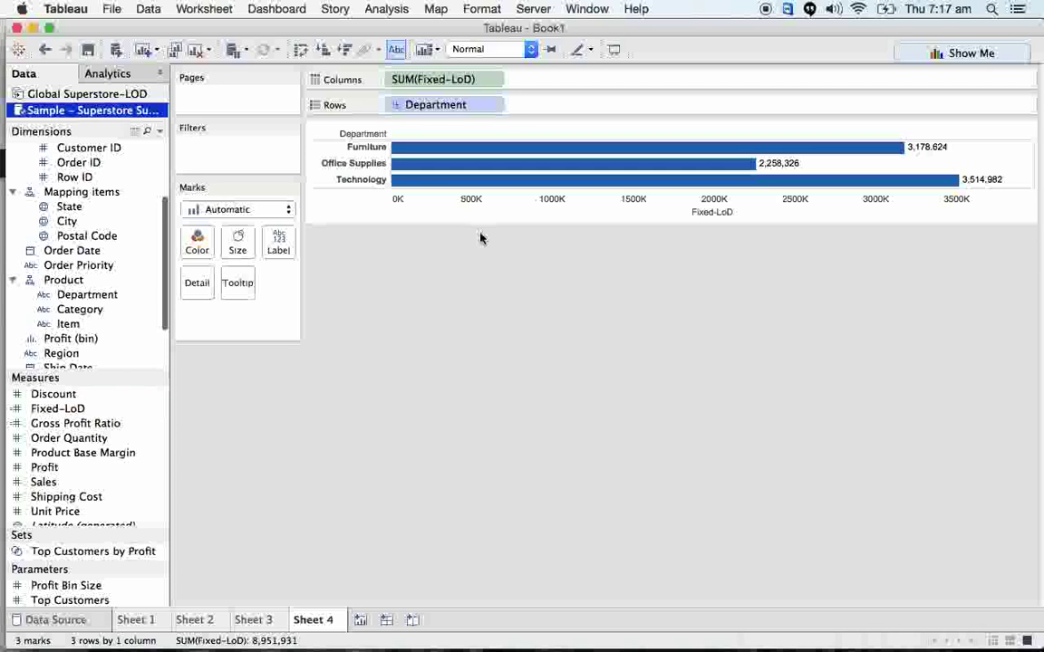
- Swap Department for Region on Rows, giving 8,951,931 for each of the four regions
mouse_move(463, 105)
mouse_down()
mouse_move(534, 296)
mouse_move(543, 295)
mouse_up()
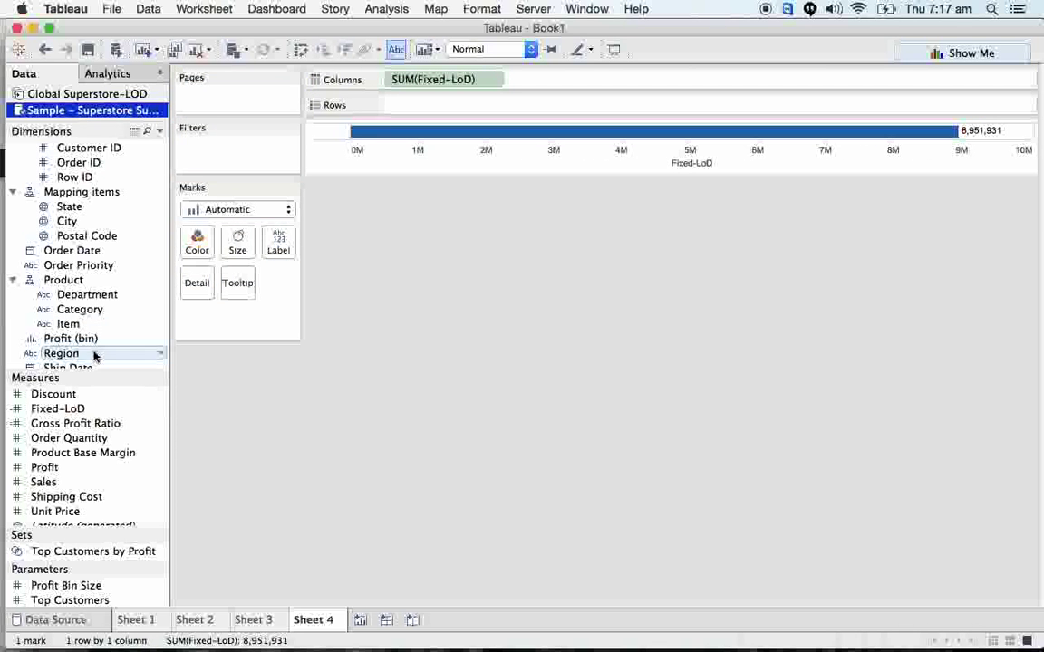
mouse_move(93, 354)
mouse_down()
mouse_move(544, 127)
mouse_move(448, 107)
mouse_up()
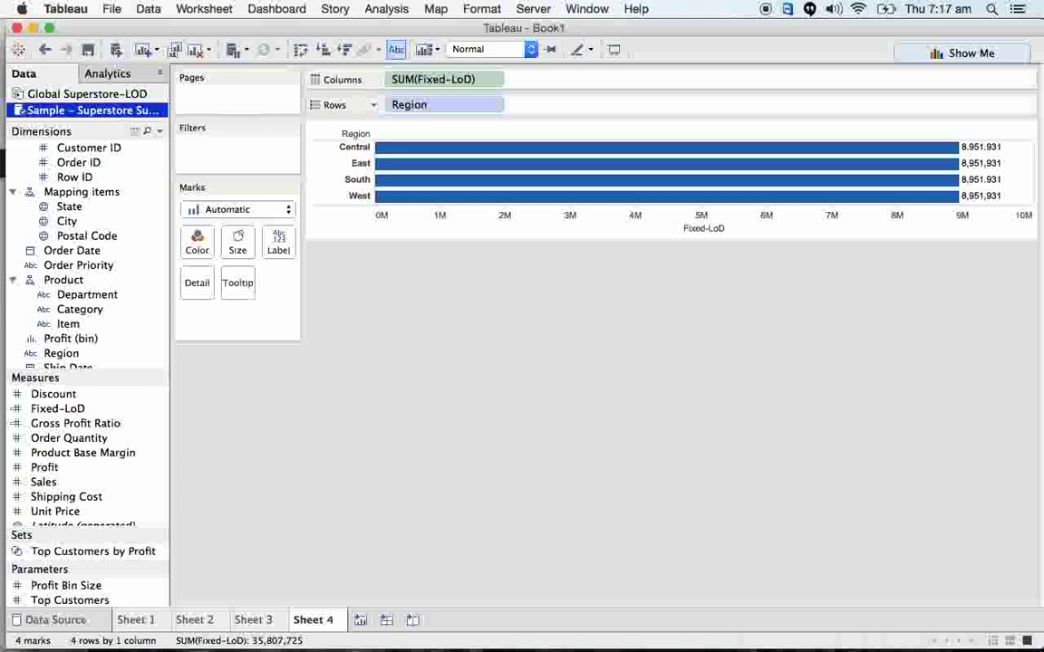
click(163, 414)
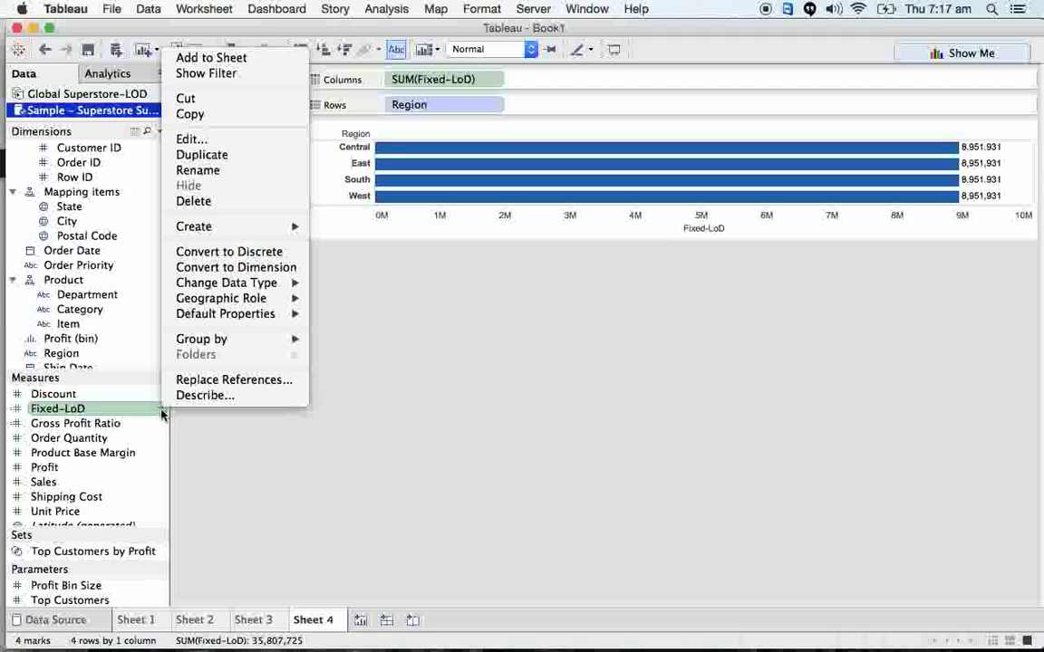
- Inspect the Fixed-LoD formula's SUM([Sales]) expression without editing, then start a blank Sheet 5
click(238, 145)
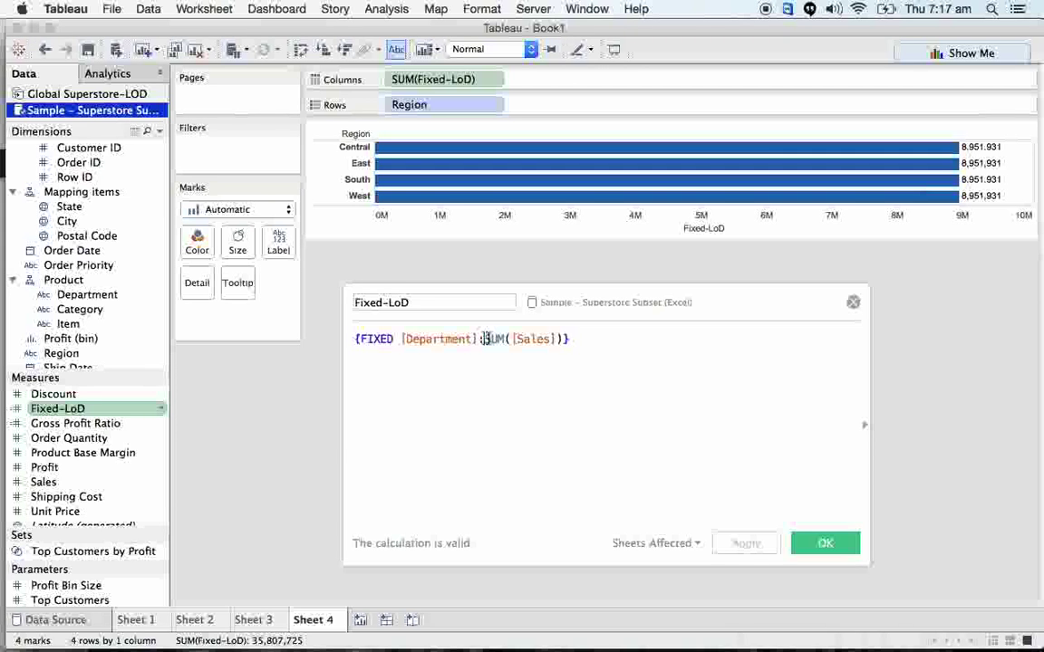
drag(485, 339, 567, 339)
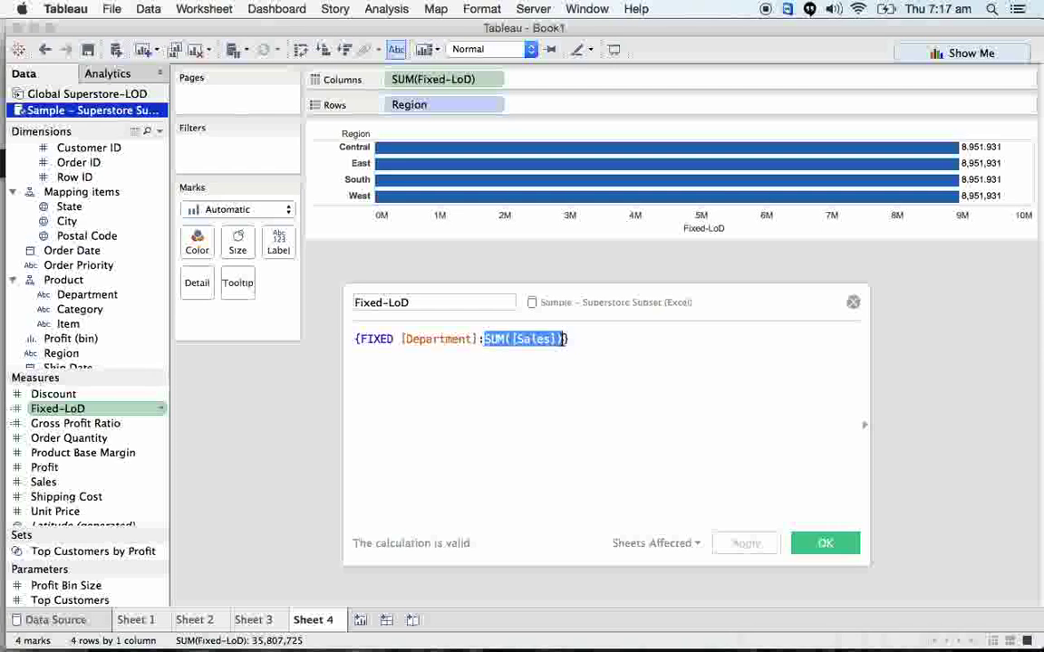
click(853, 303)
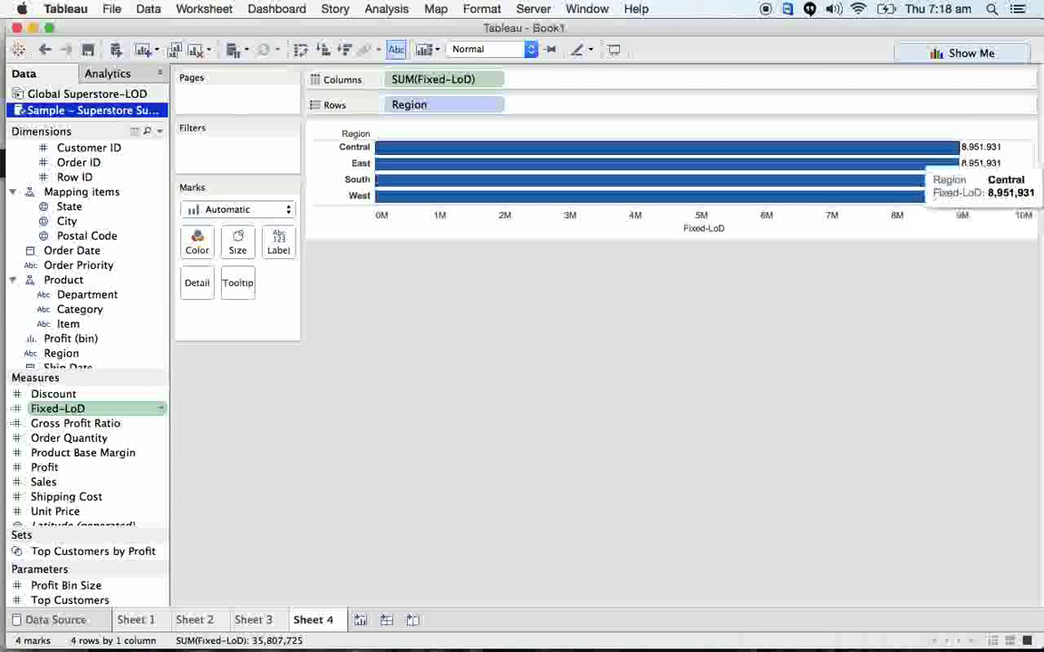
click(360, 620)
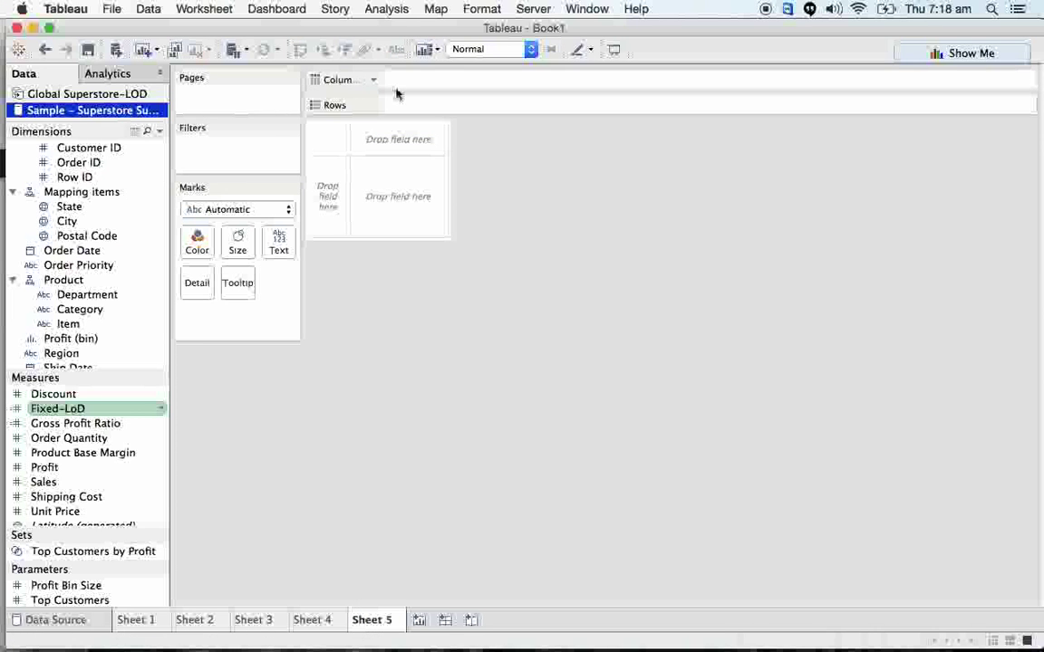